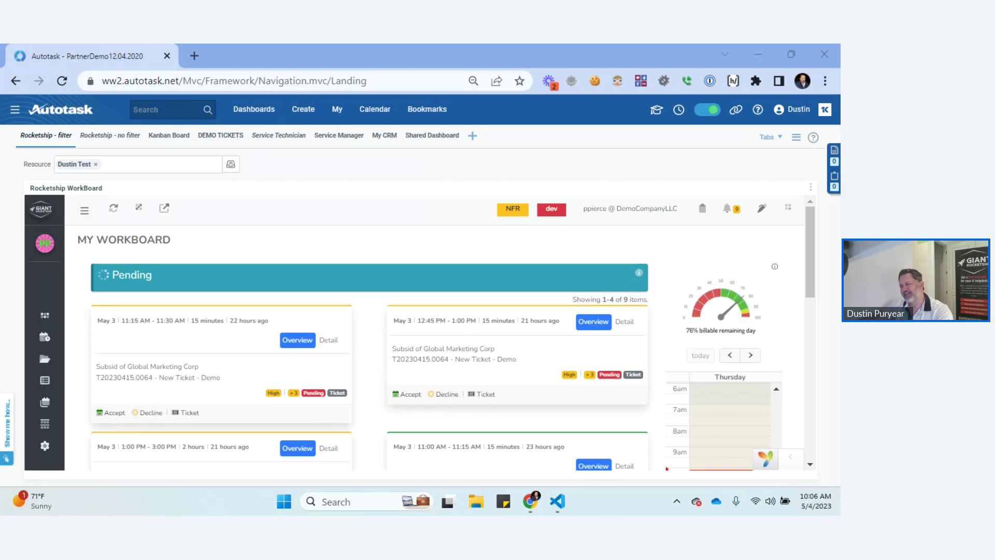
Open the contract search and list all active contracts.
mouse_move(15, 110)
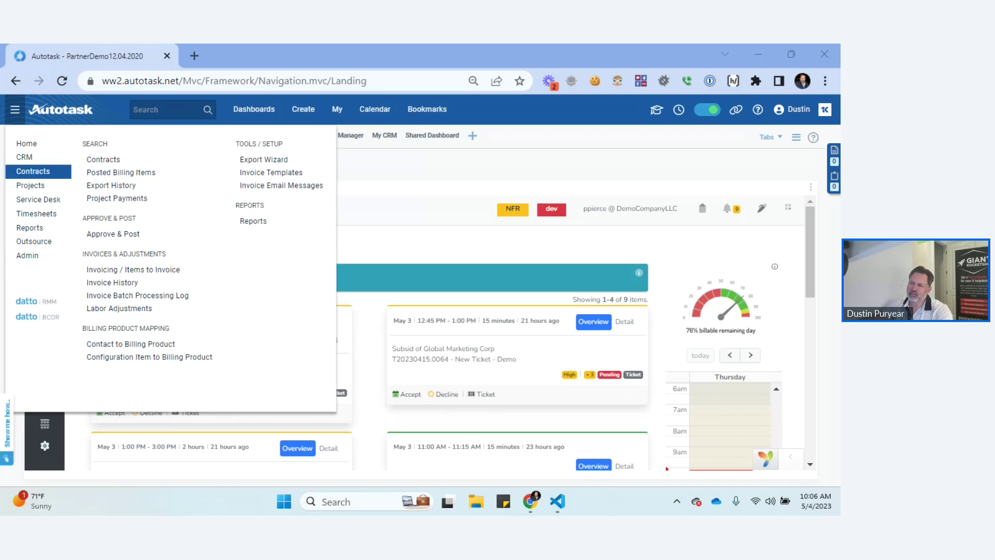
left_click(103, 159)
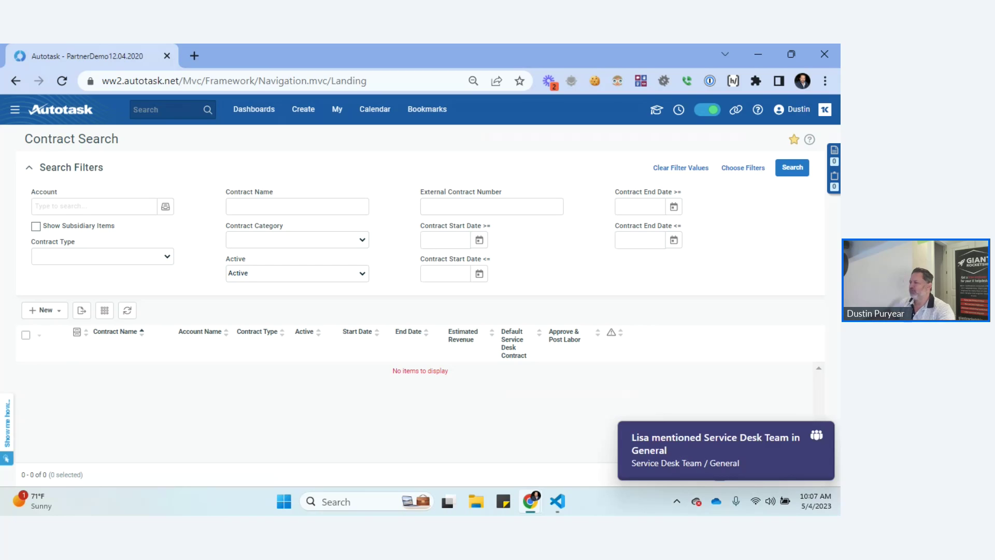
left_click(817, 435)
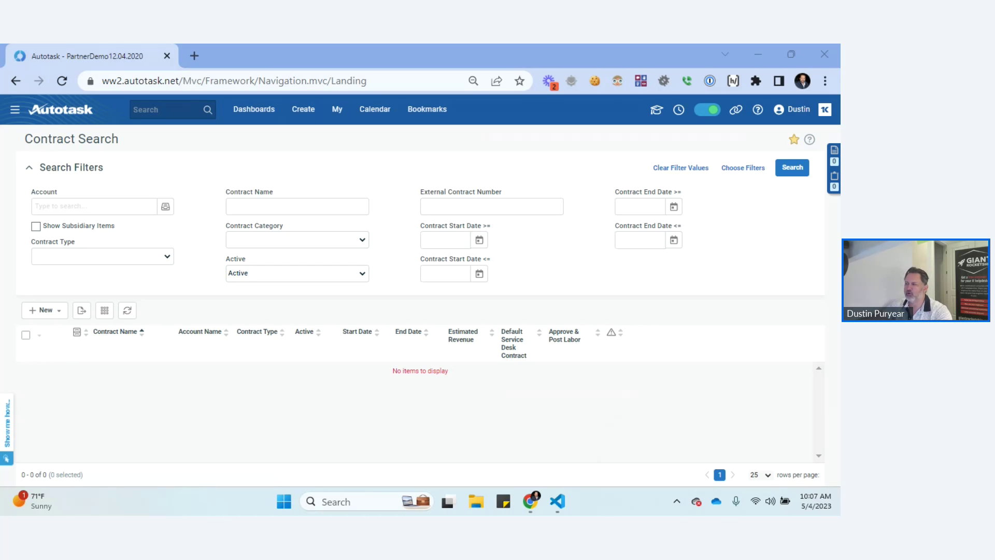
left_click(792, 167)
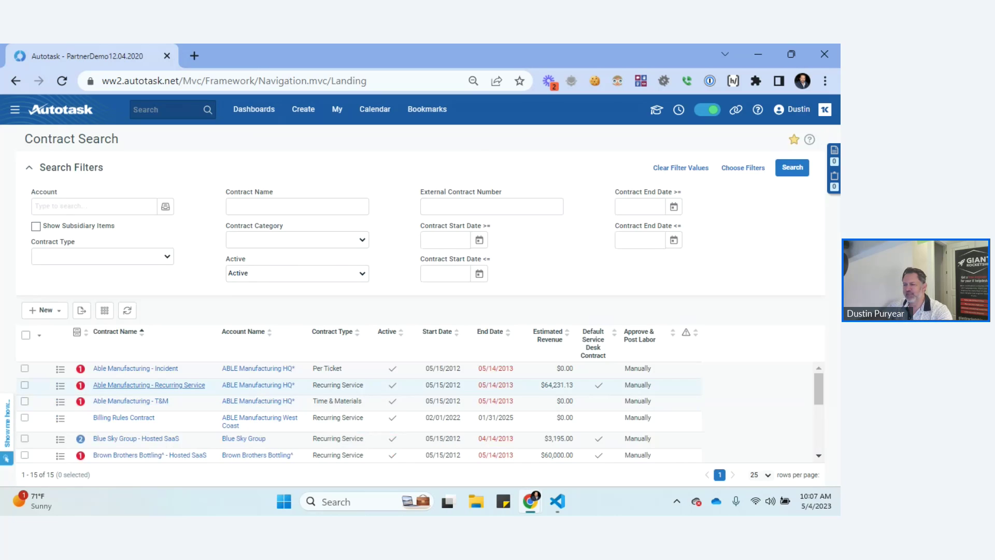
Open the Able Manufacturing - Recurring Service contract and view its summary.
left_click(149, 384)
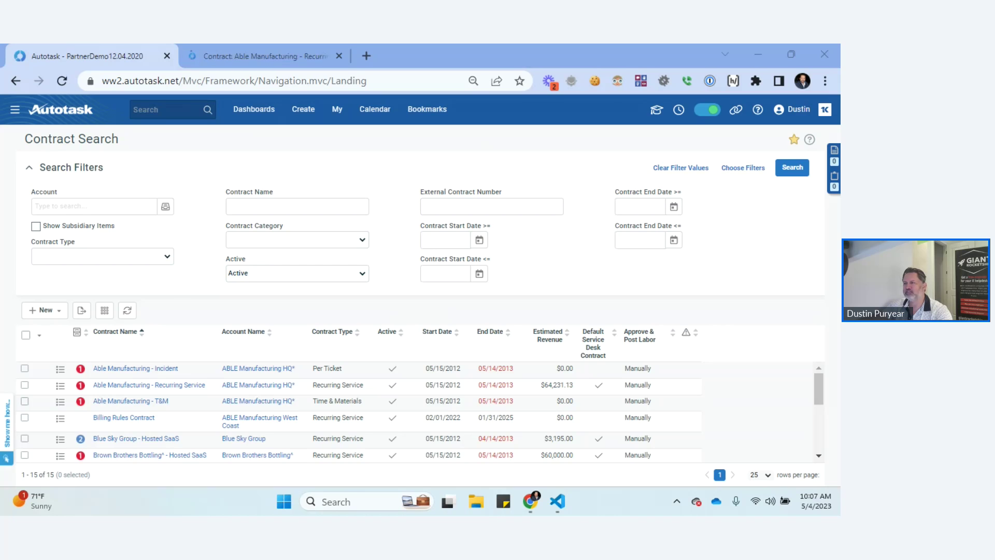
left_click(264, 56)
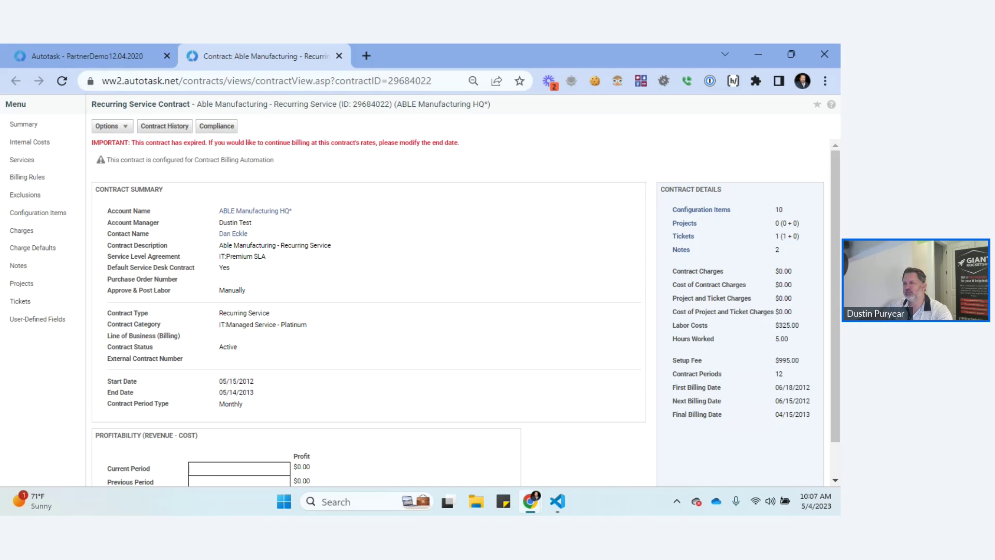
left_click_drag(274, 103, 336, 104)
Show the contract's services and examine the estimated monthly price and the IT:Desktop Monitoring service.
left_click(22, 160)
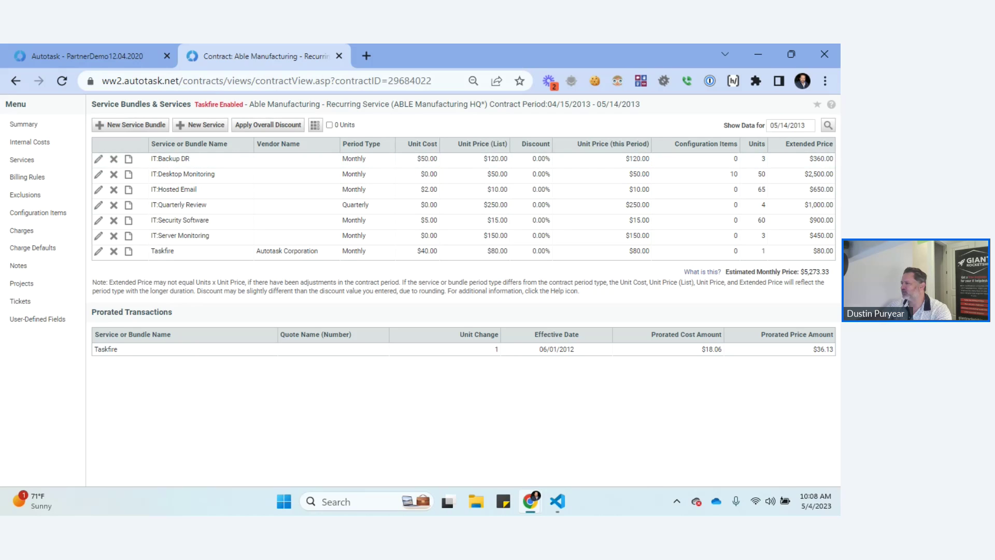
double_click(817, 272)
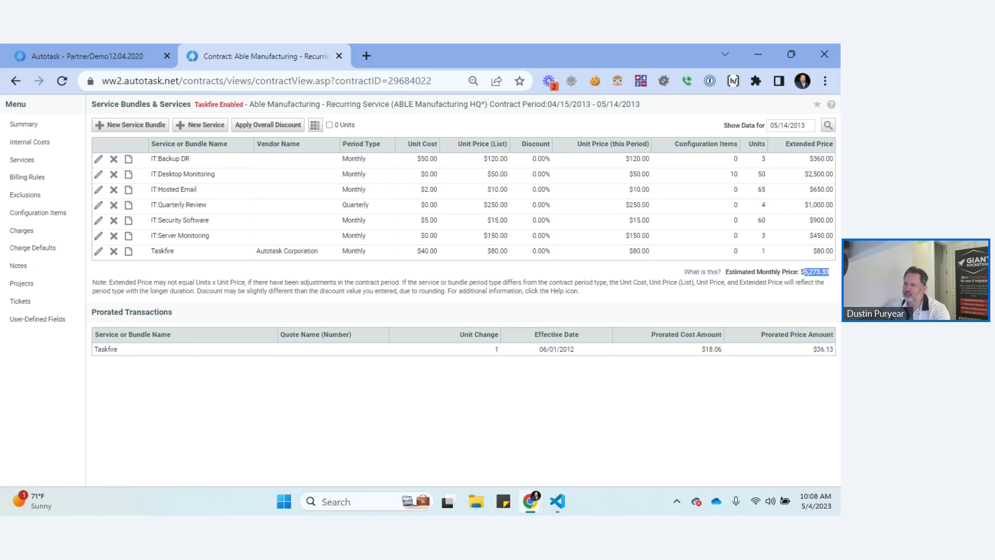
left_click(816, 271)
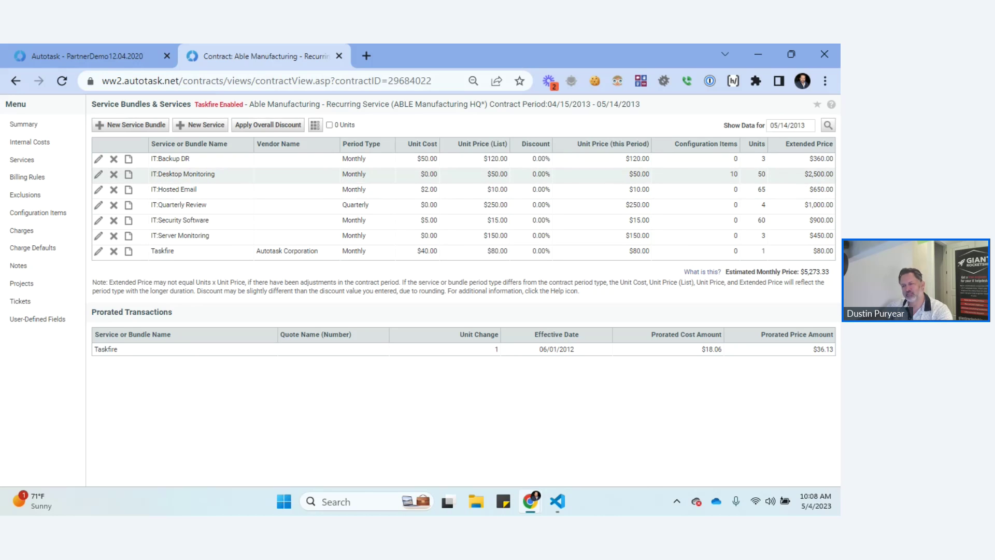
double_click(170, 175)
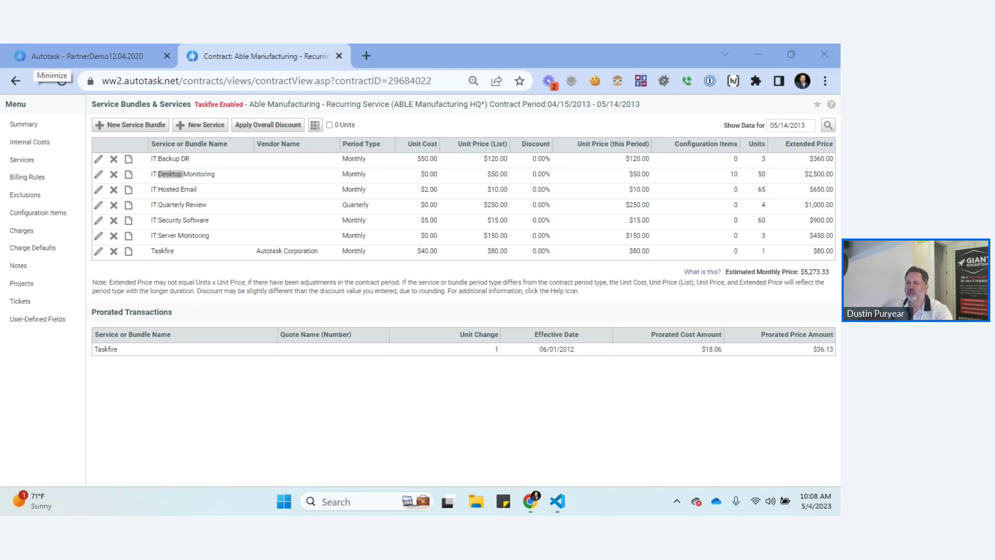
left_click(170, 174)
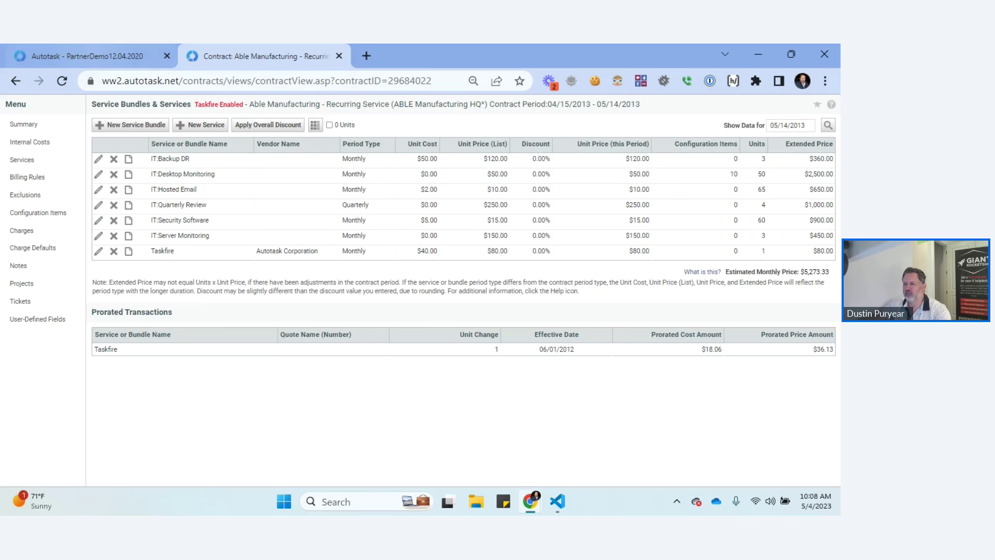
Return to the main Autotask page and start creating a new Recurring Service contract.
left_click(92, 56)
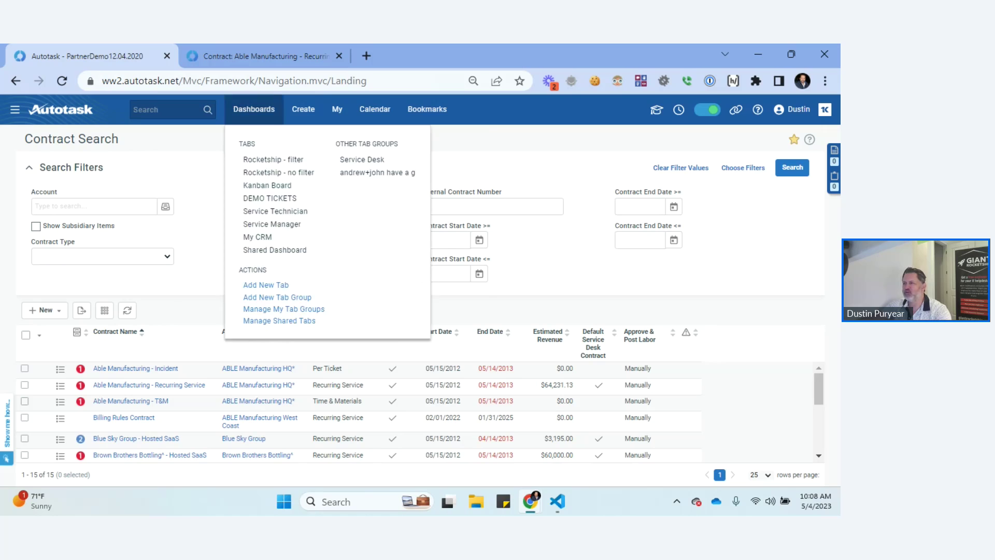
mouse_move(304, 109)
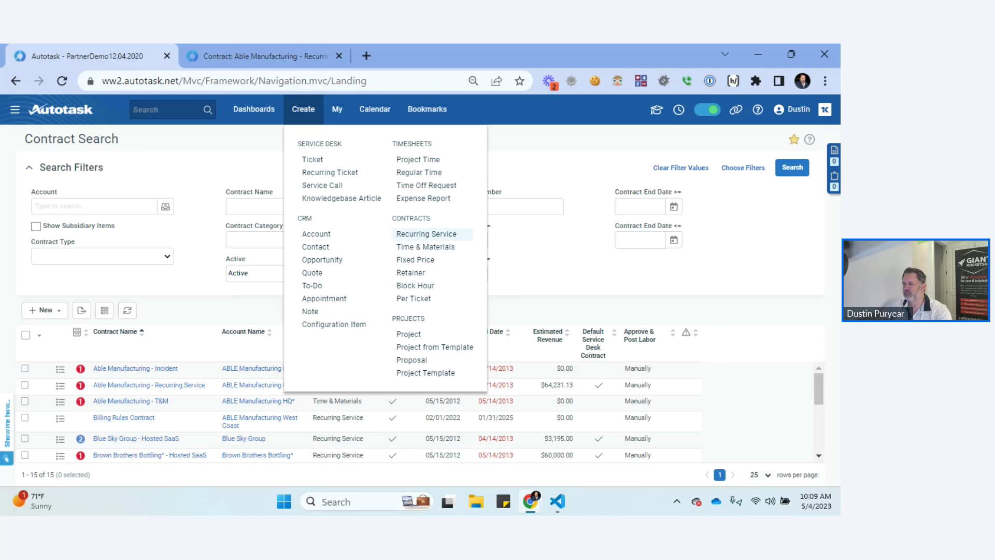
left_click(426, 234)
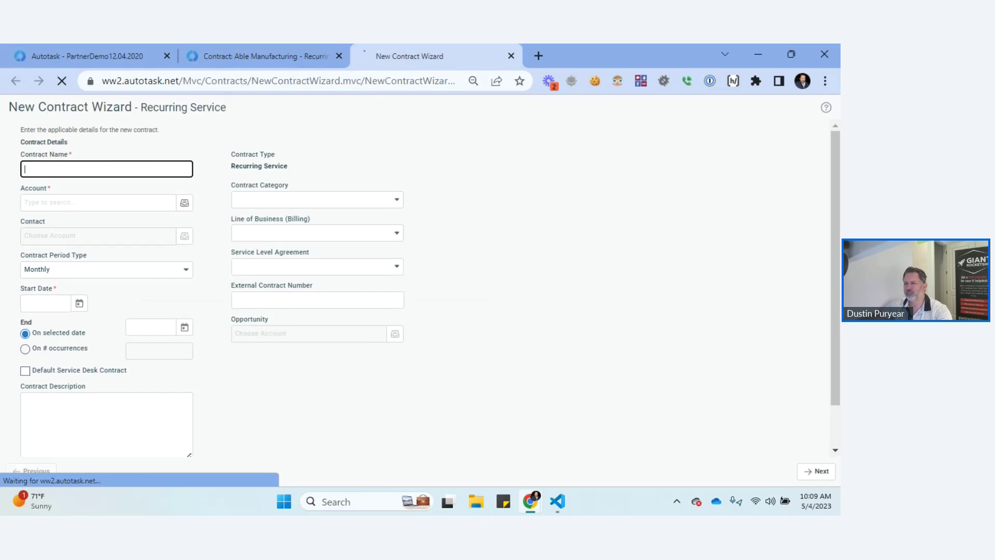
Name the new contract "Recurring - Per Contact Example" and assign it to the A1 Facilities Management account.
type("Per COntac")
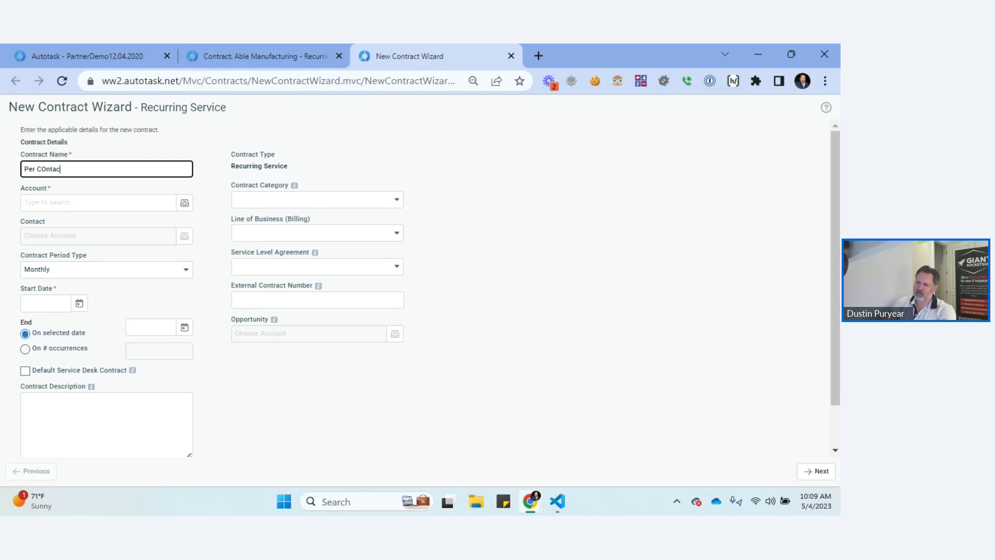
key("BackSpace")
key("BackSpace")
key("BackSpace")
key("BackSpace")
key("BackSpace")
key("BackSpace")
type("Contact Example")
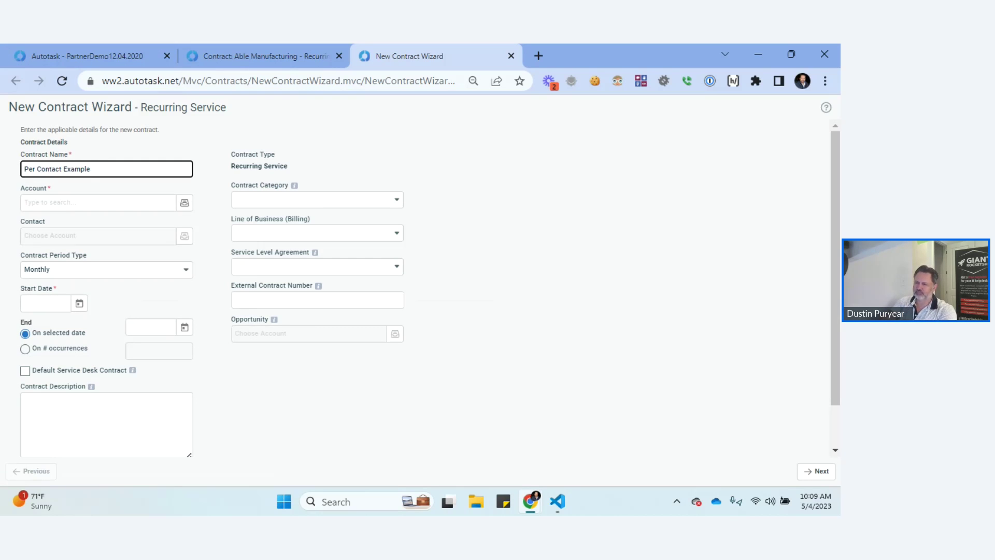
left_click(25, 169)
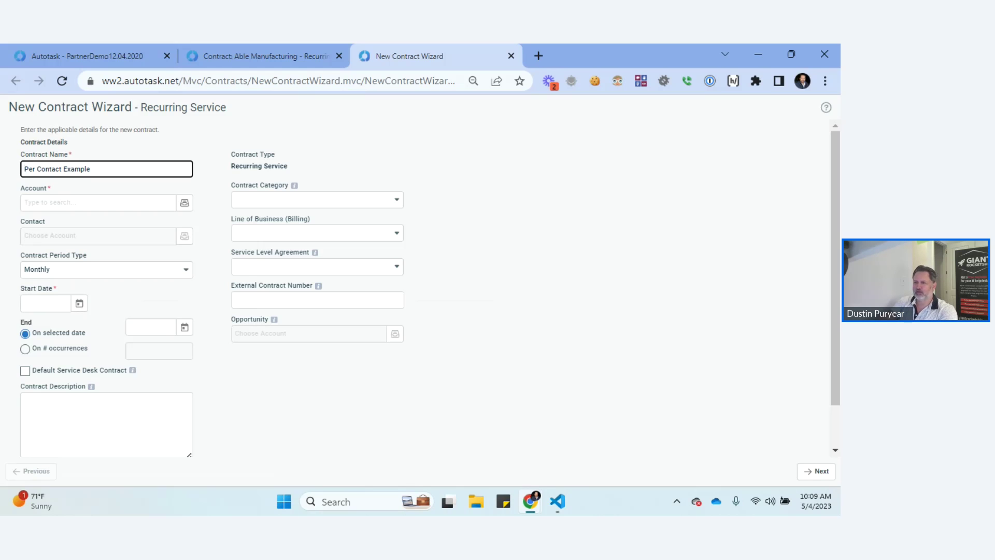
type("Recurring -")
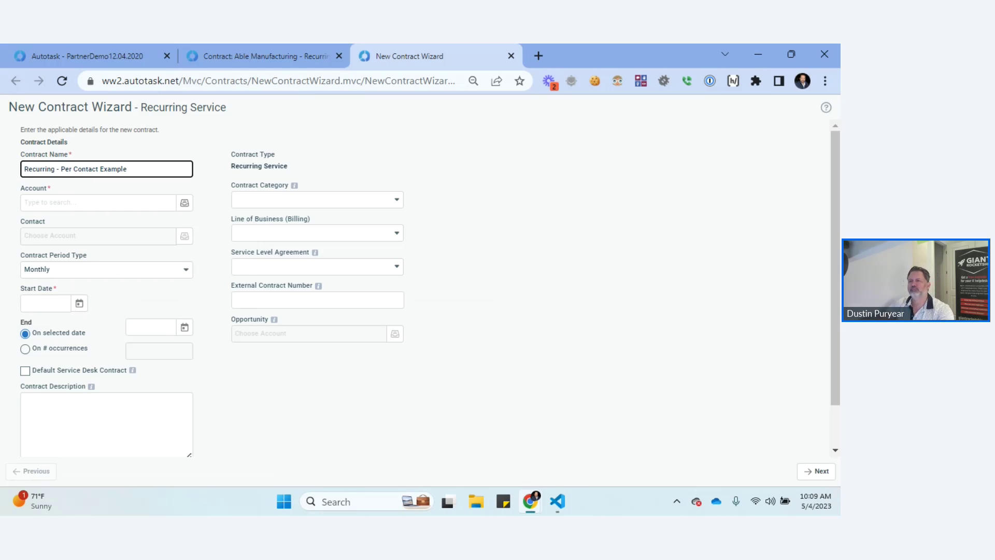
left_click(184, 202)
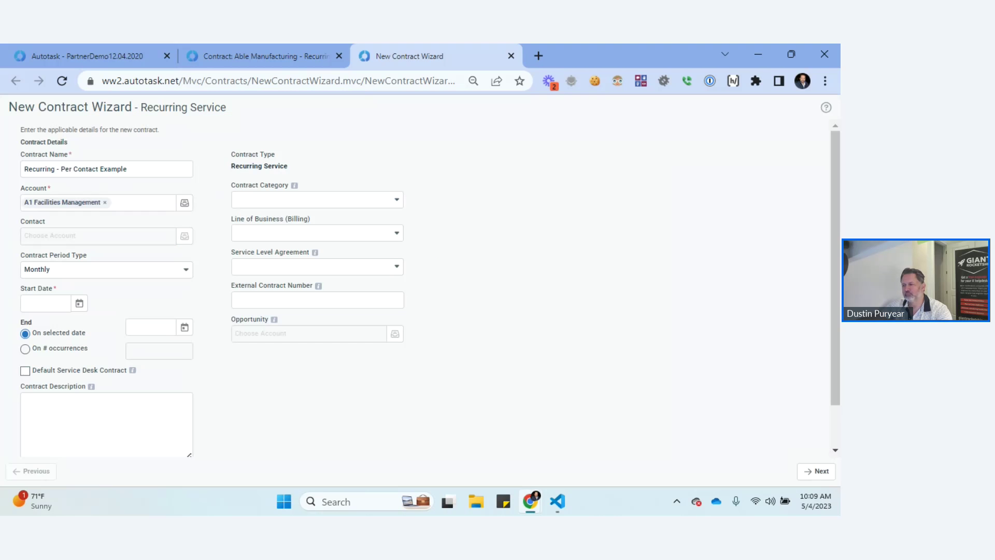
left_click(280, 326)
Review the Line of Business (Billing) choices for the new contract and leave the field blank.
left_click(317, 233)
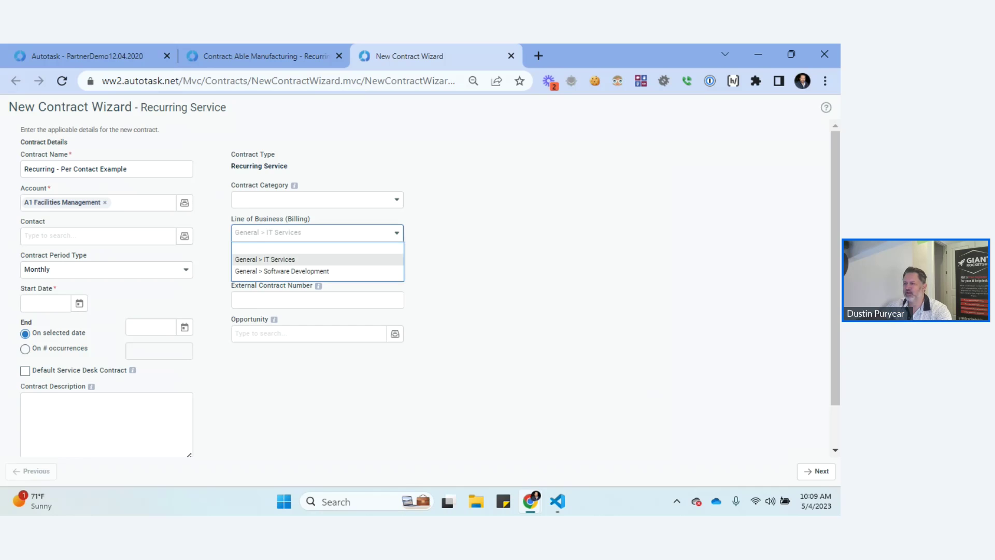
key("Up")
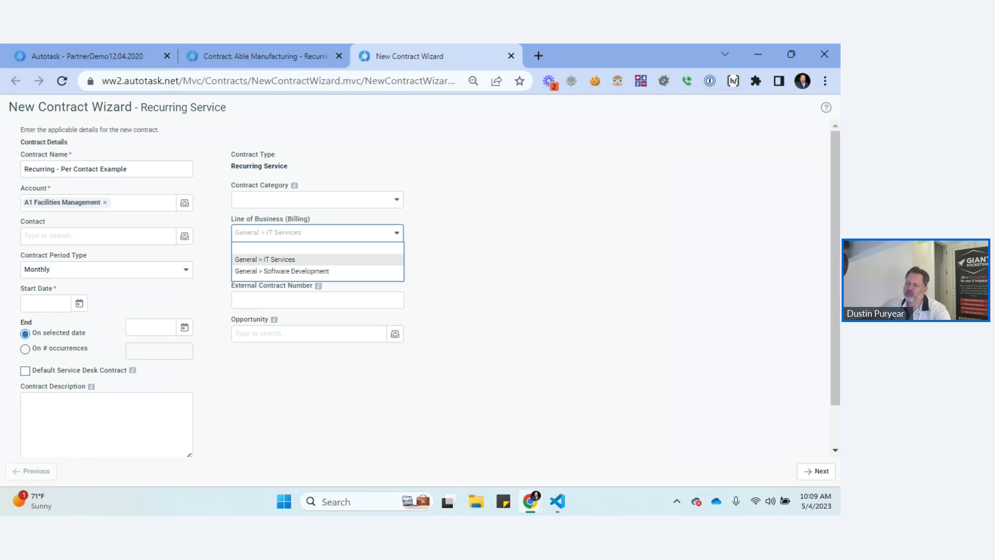
key("Down")
key("Up")
key("Down")
key("Up")
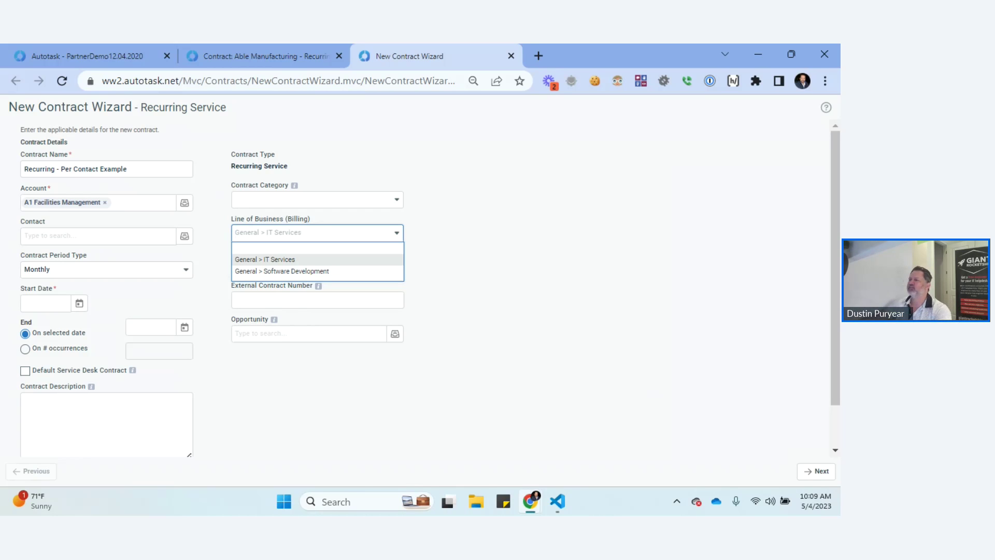
key("Up")
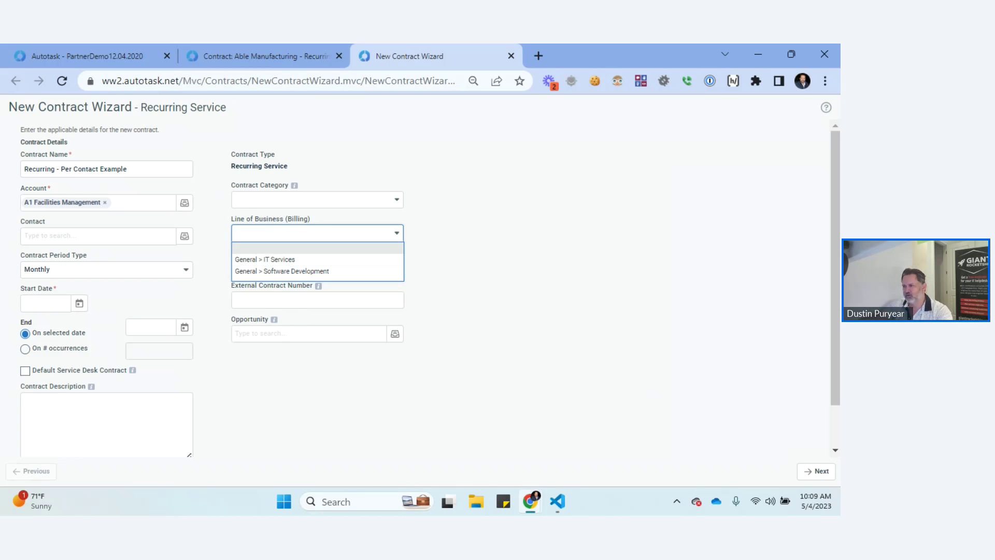
triple_click(237, 218)
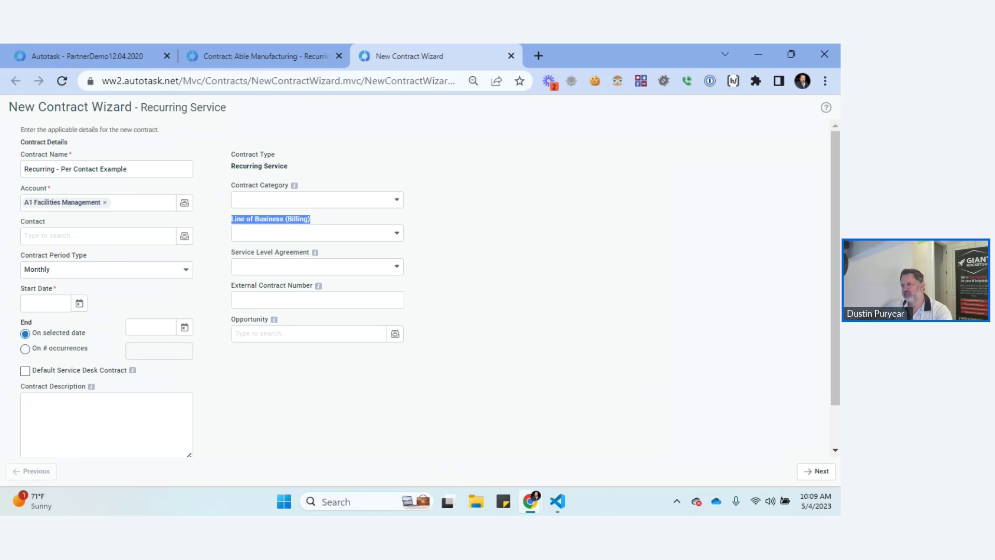
left_click(270, 219)
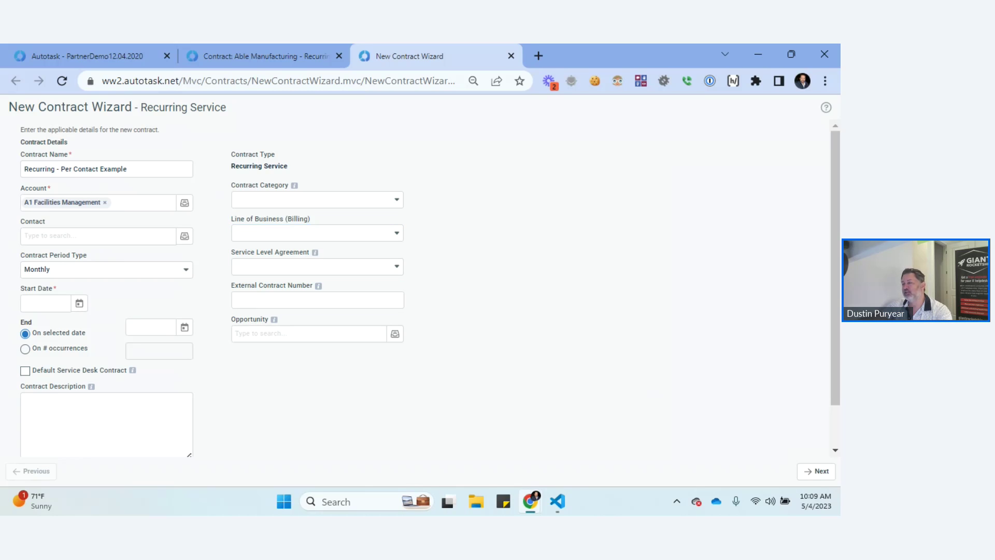
left_click(317, 232)
left_click(316, 248)
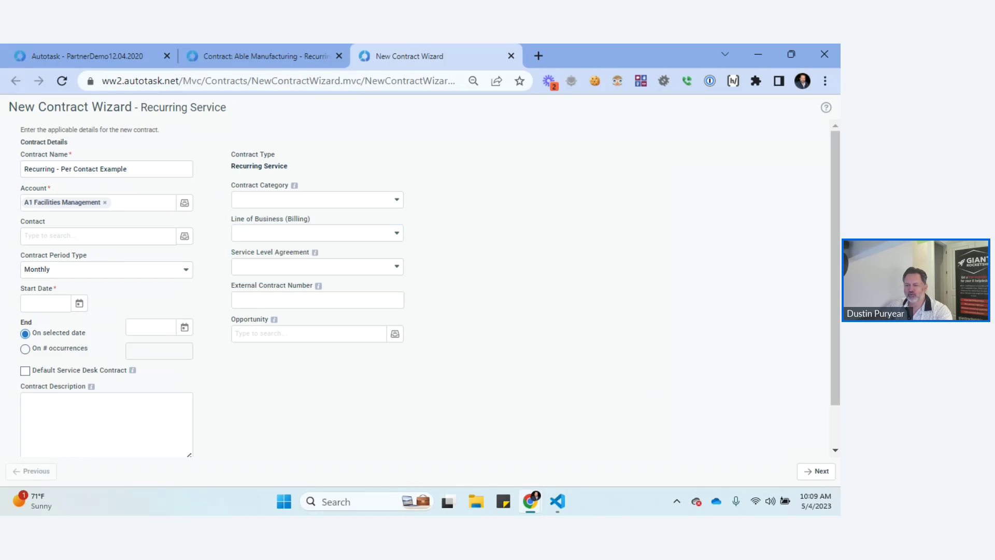
Set the contract's start date to 05/01/2023.
scroll(415, 285, "down", 1)
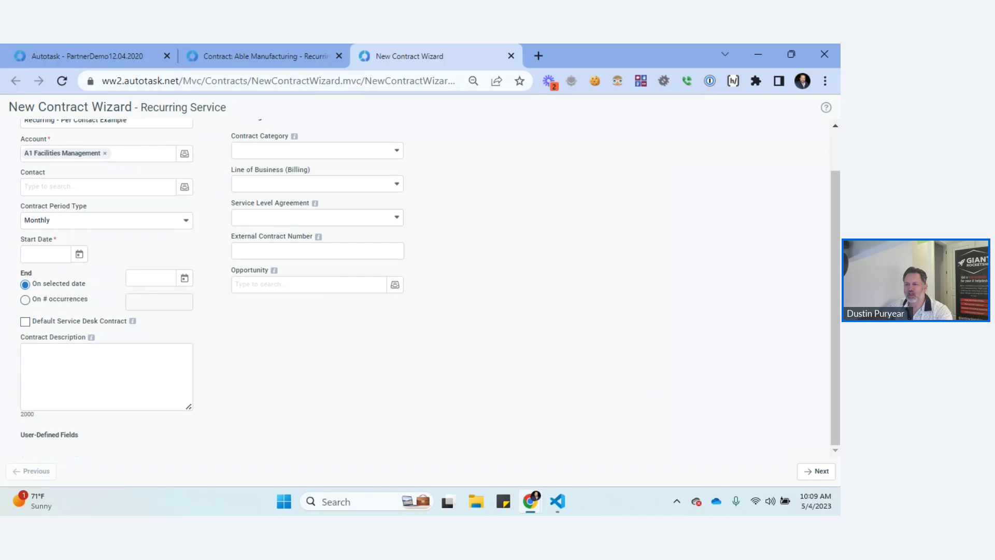
left_click(79, 254)
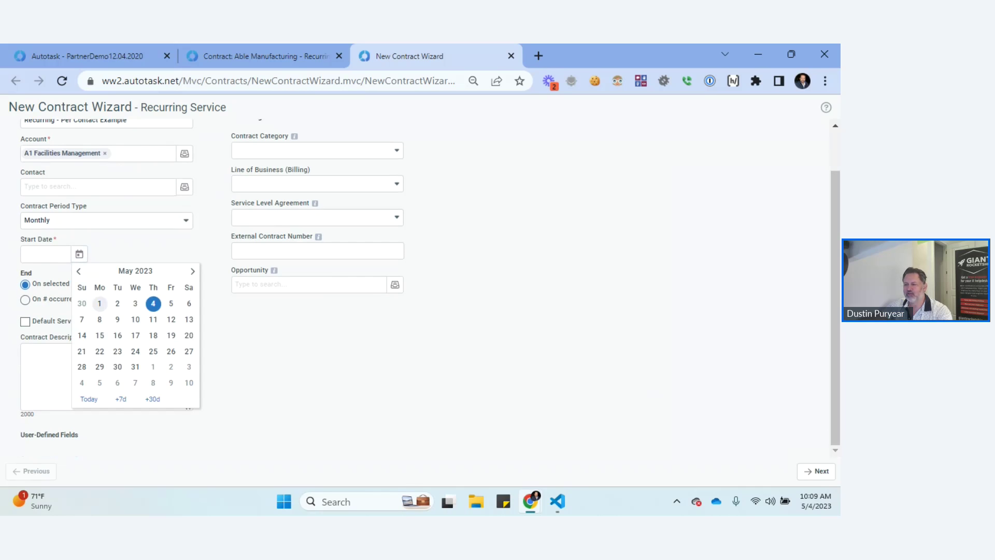
left_click(100, 303)
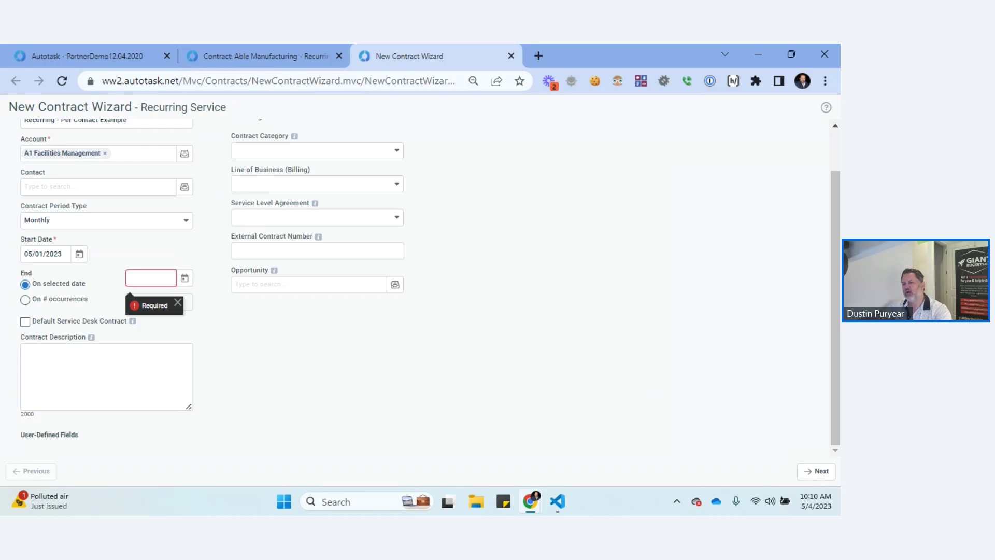
Try 05/11/2023 as the contract's start date and restore it to 05/01/2023.
left_click(79, 254)
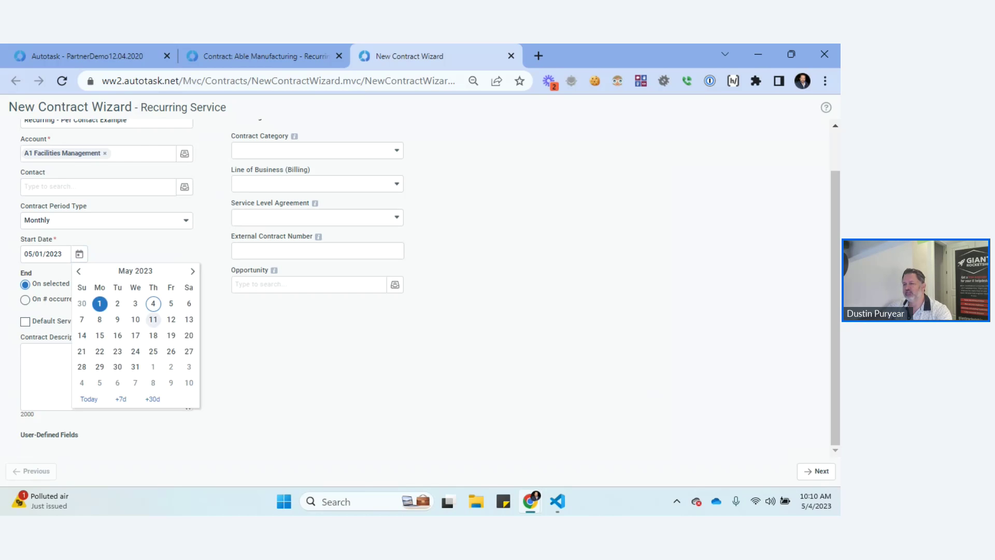
left_click(153, 320)
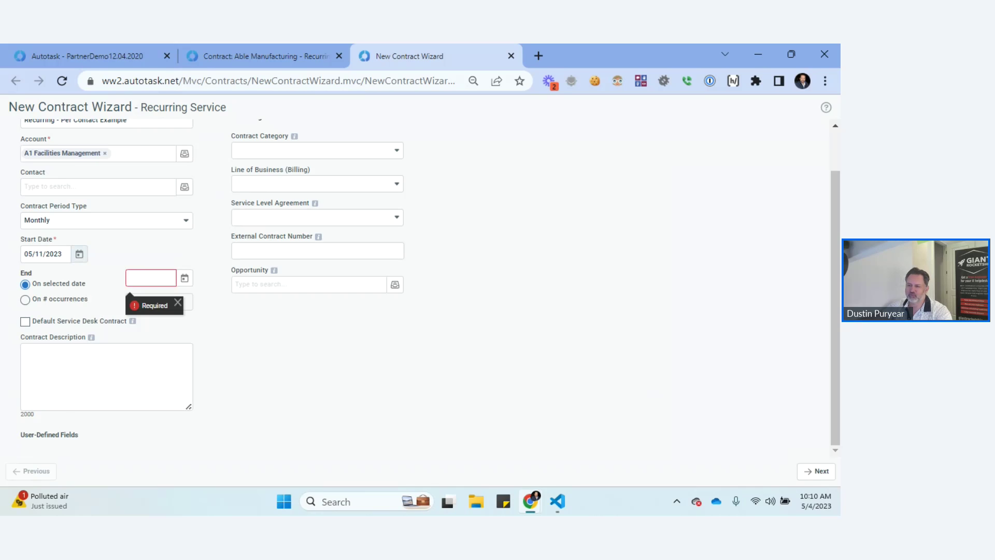
left_click(79, 253)
left_click(100, 304)
left_click(78, 254)
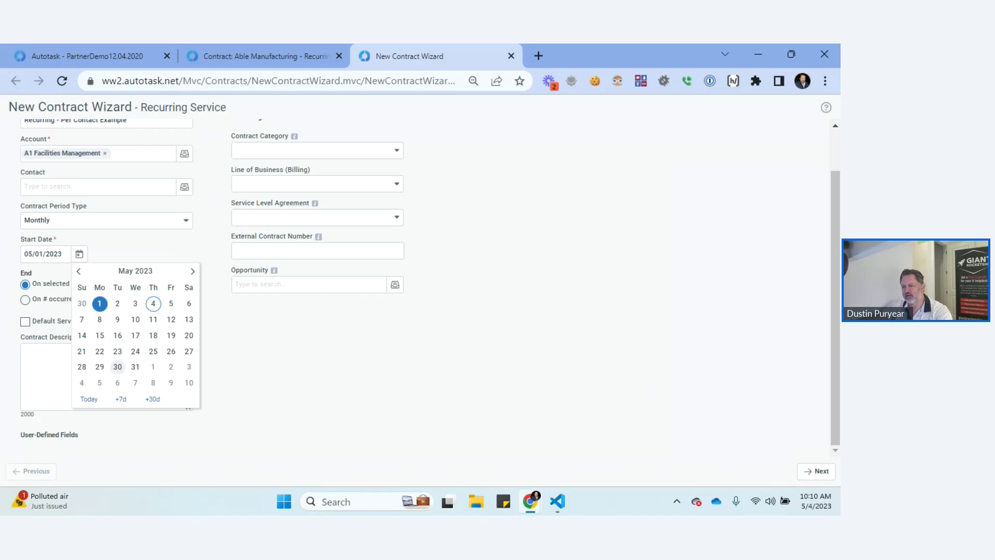
left_click(99, 304)
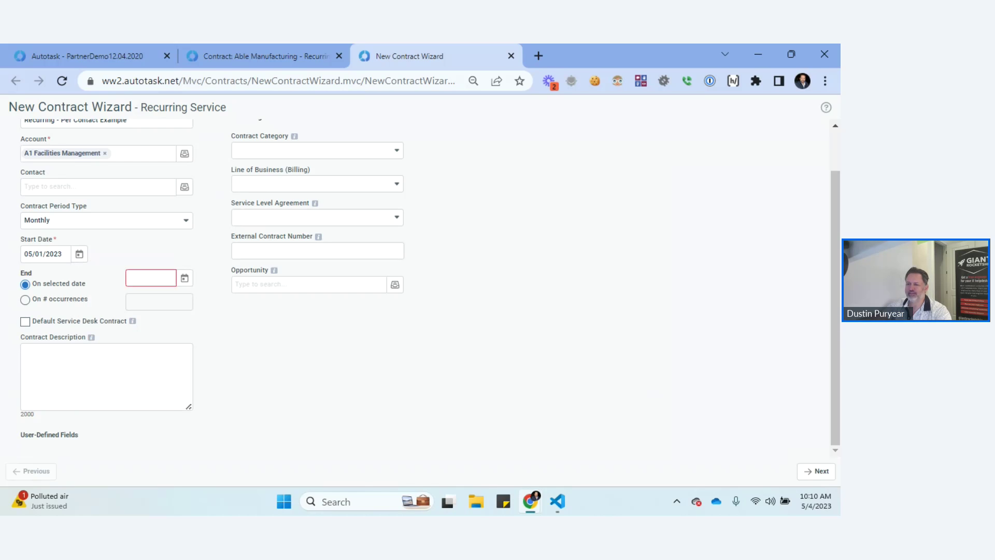
Set the contract to end after 12 occurrences instead of on a selected date.
left_click(150, 277)
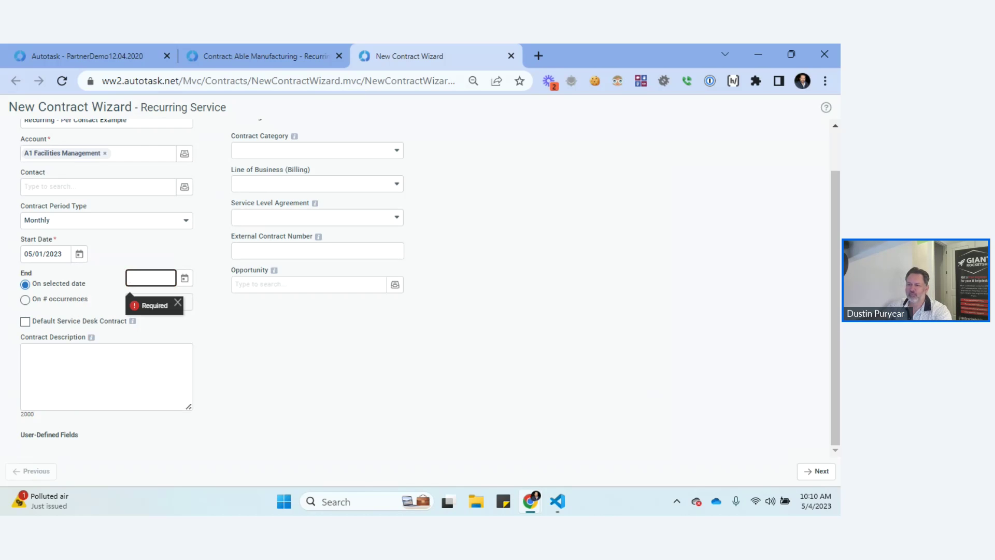
left_click(25, 299)
key("Tab")
type("12")
key("Tab")
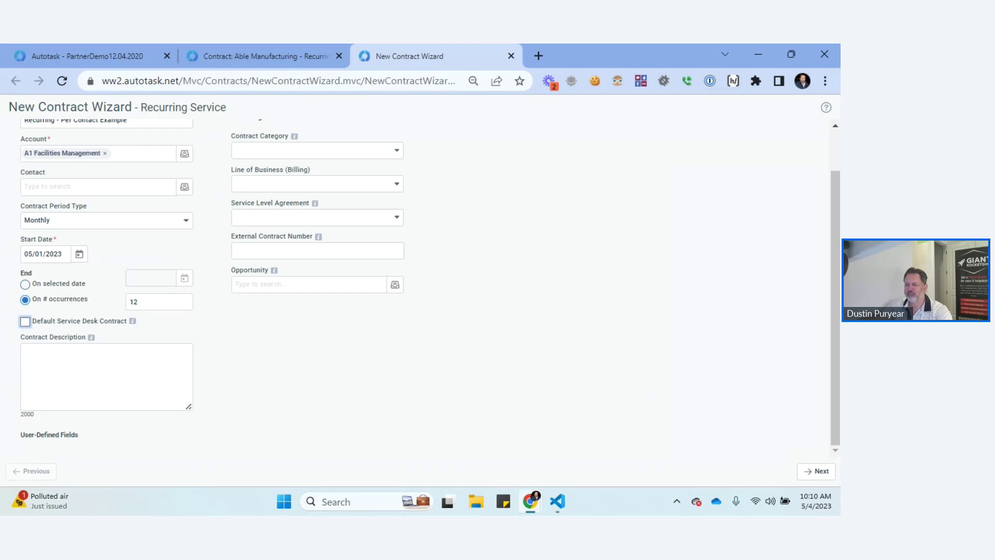
Finish the contract wizard with the default billing, services, exclusion and notification settings, and open the new contract.
left_click(816, 471)
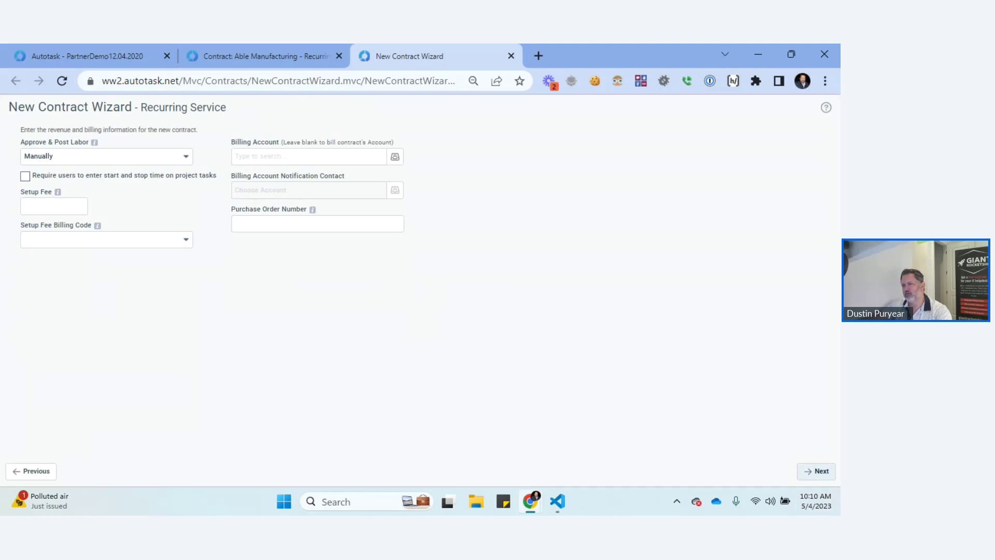
left_click(816, 471)
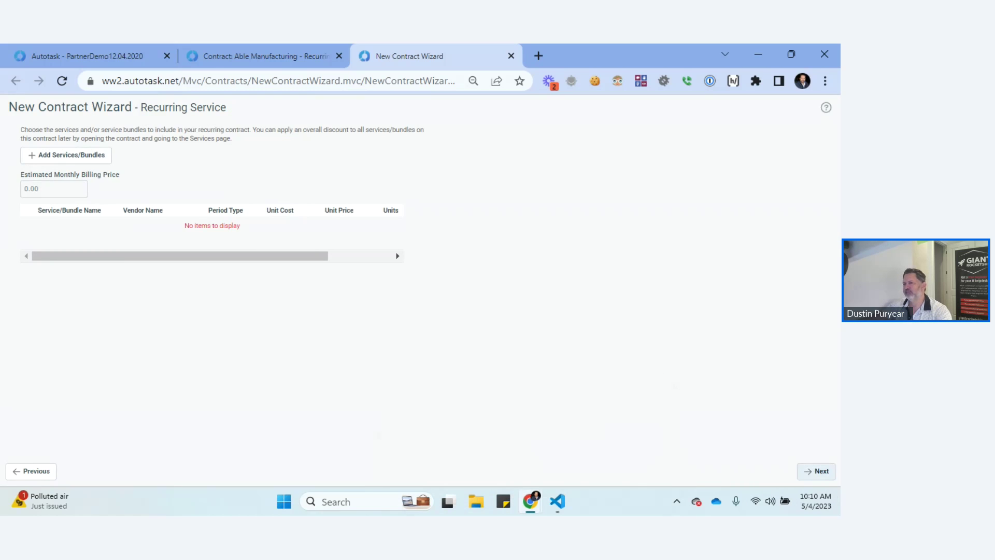
left_click(816, 471)
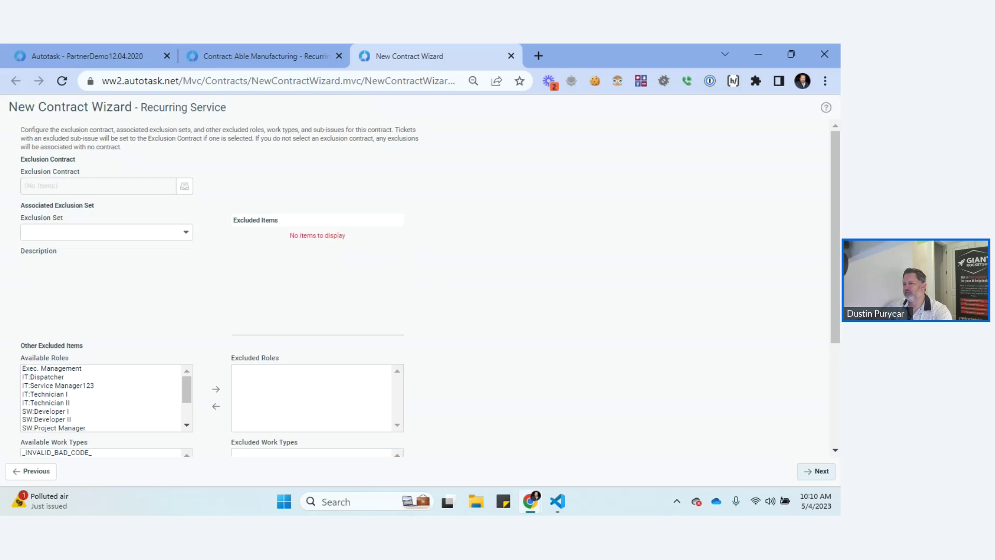
scroll(425, 288, "down", 2)
scroll(426, 288, "up", 2)
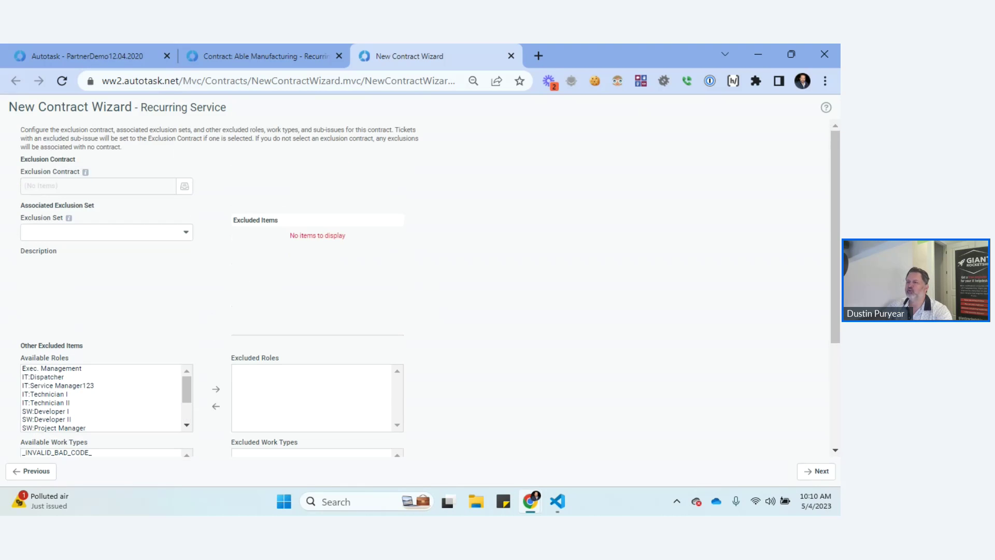
scroll(431, 287, "down", 3)
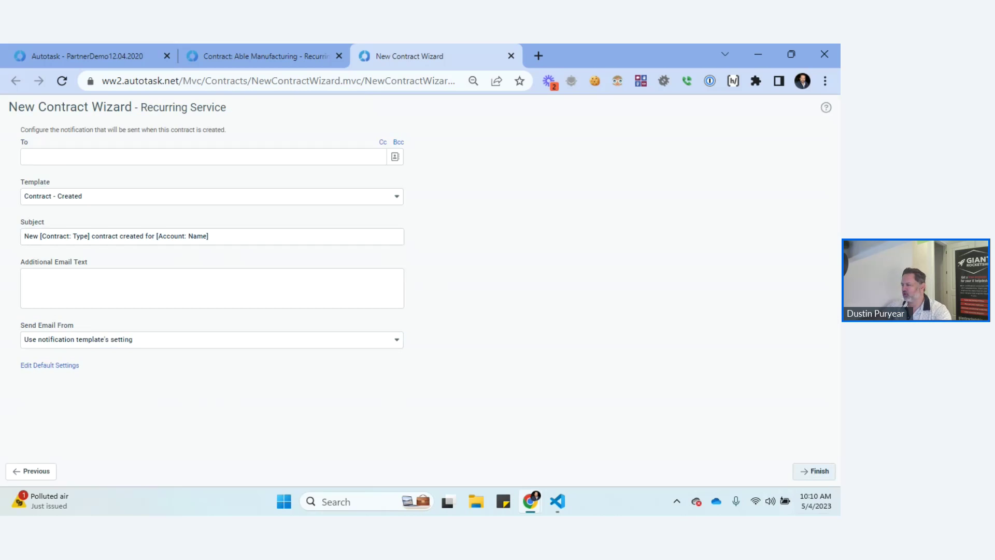
left_click(813, 471)
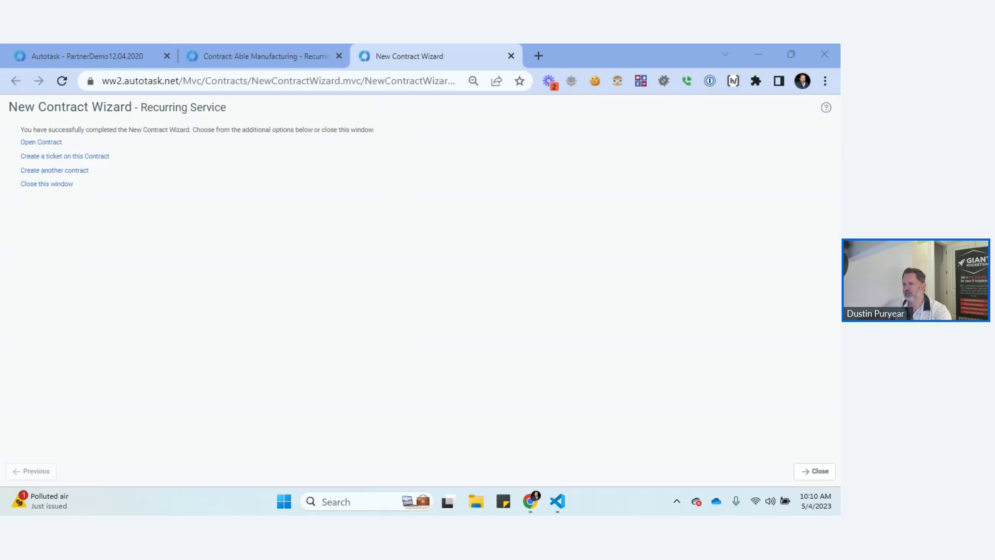
left_click(41, 142)
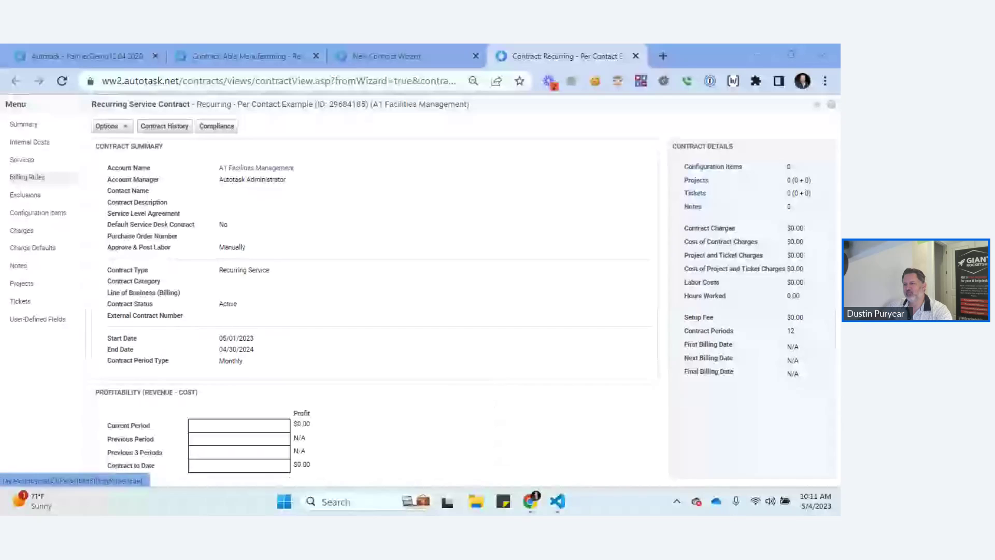
Start a new billing rule on the contract with MSP User as its billing product.
left_click(27, 177)
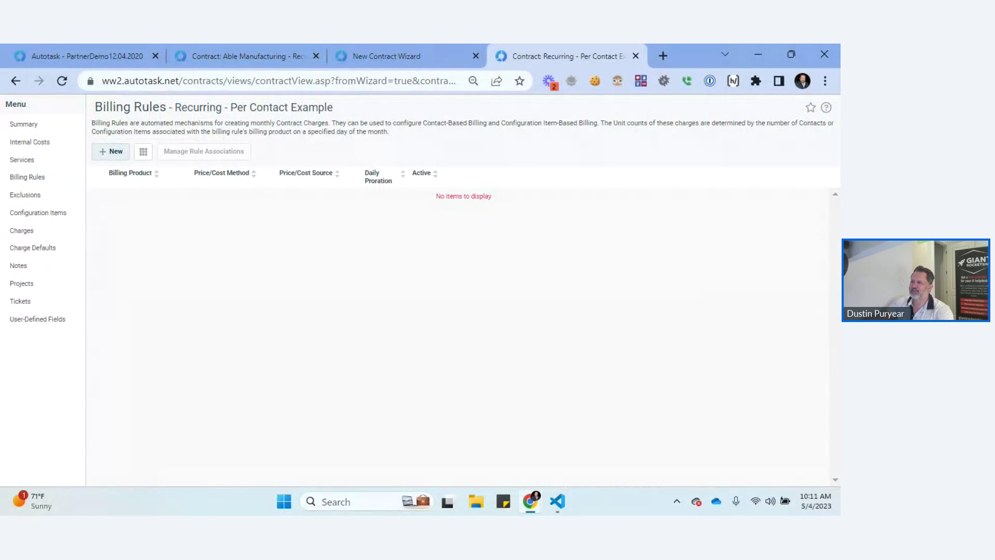
left_click(110, 152)
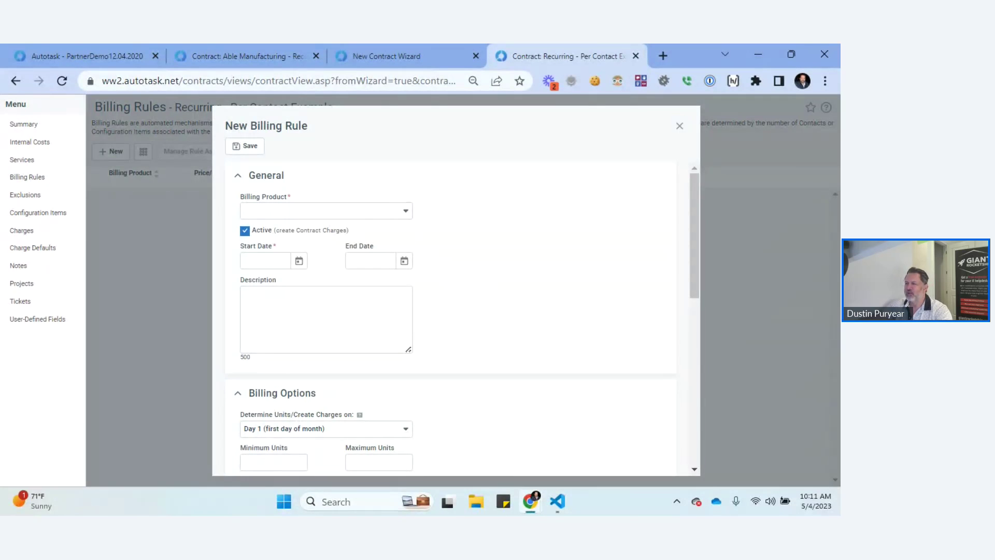
left_click(278, 211)
key("Down")
key("Down")
key("Up")
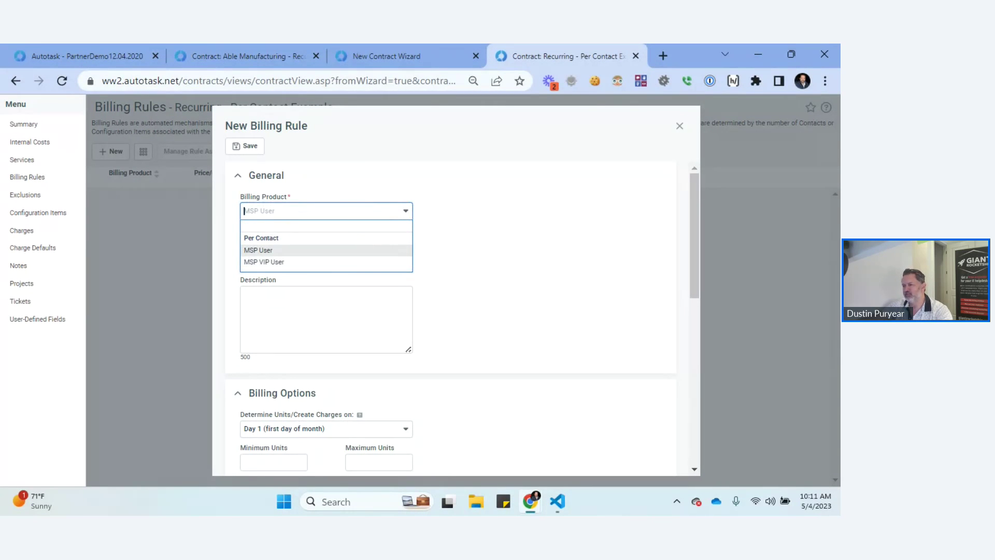
key("Down")
key("Up")
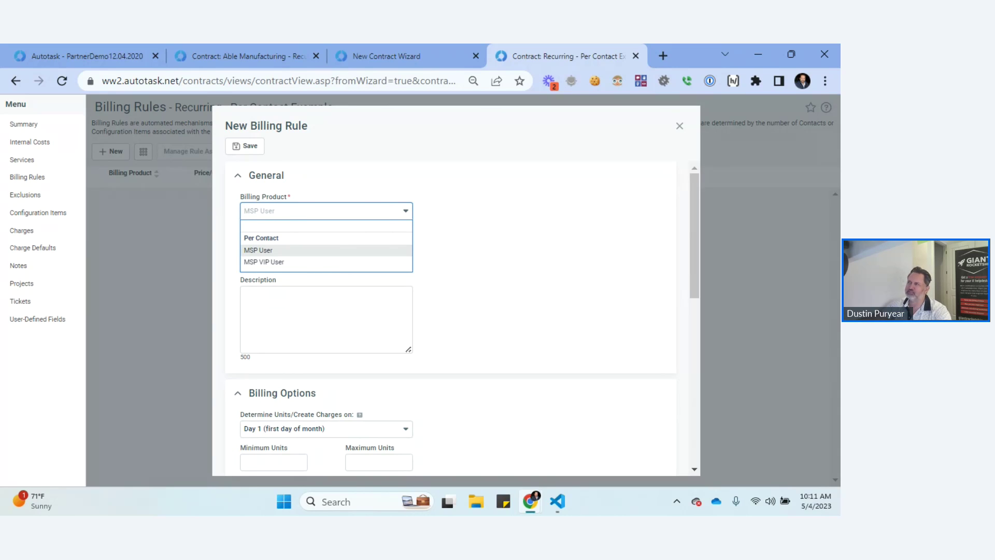
key("Return")
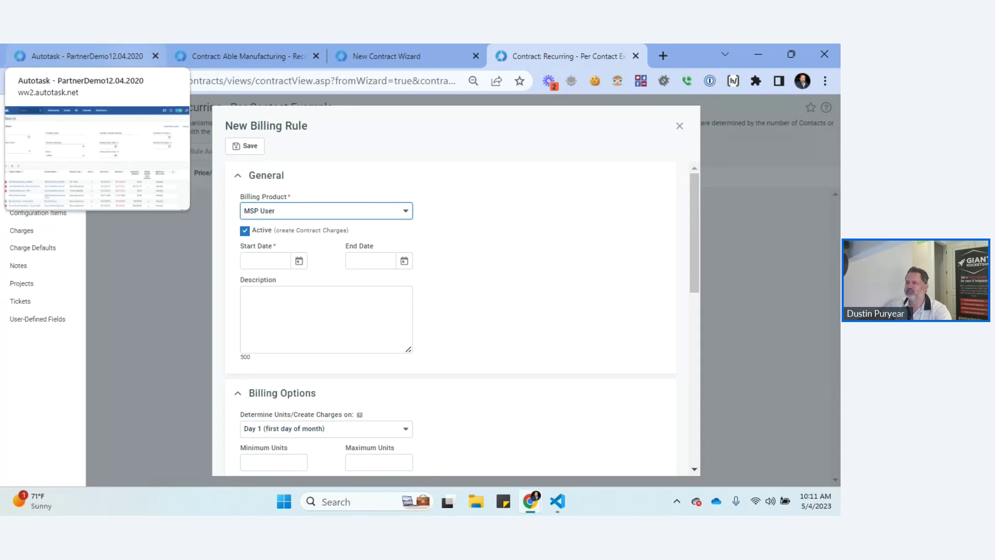
Search the product list in the admin settings for the MSP User product.
left_click(83, 56)
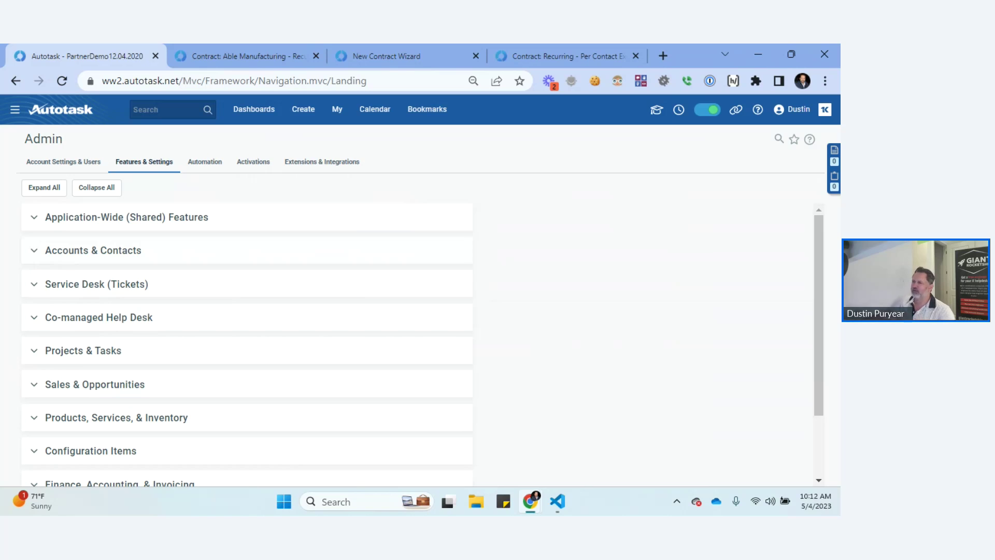
scroll(247, 342, "down", 2)
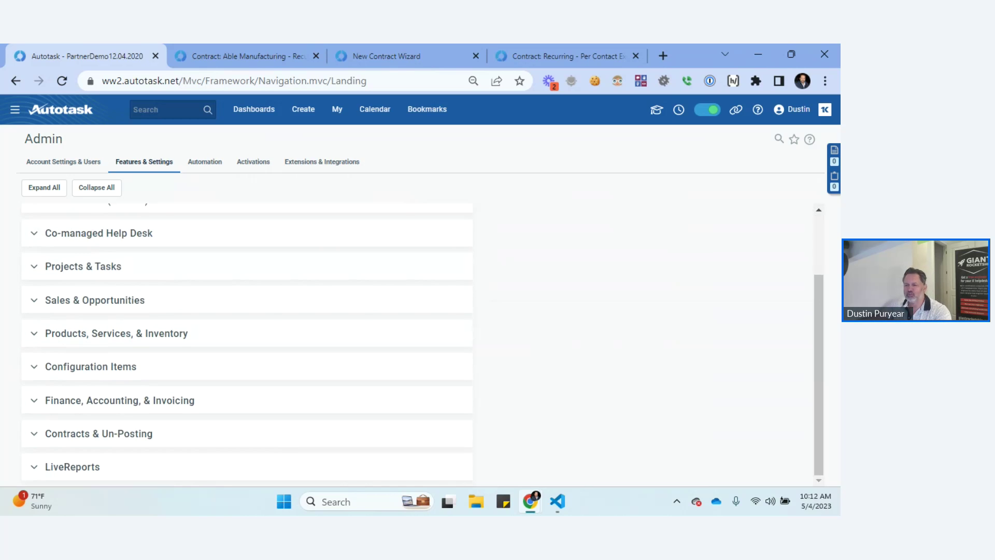
left_click(70, 334)
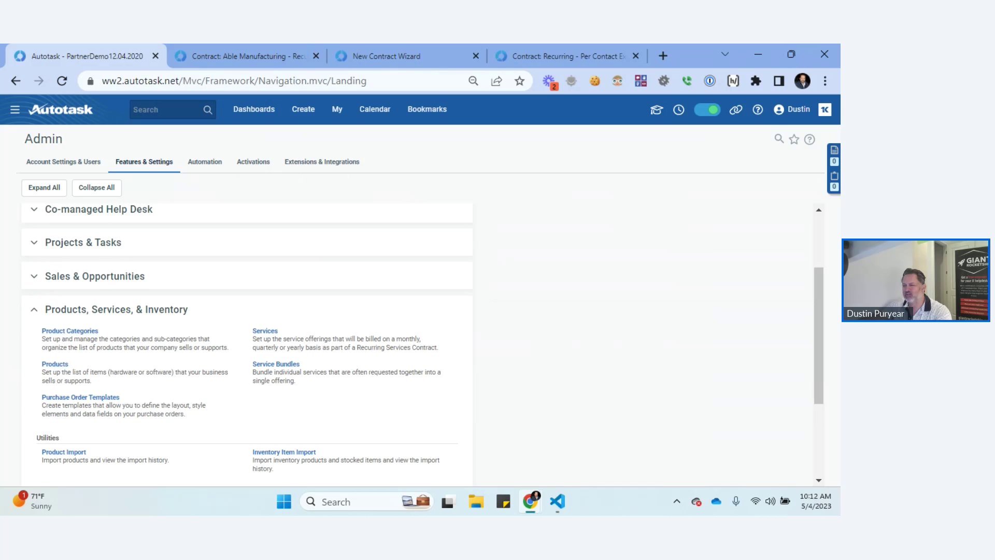
left_click(55, 364)
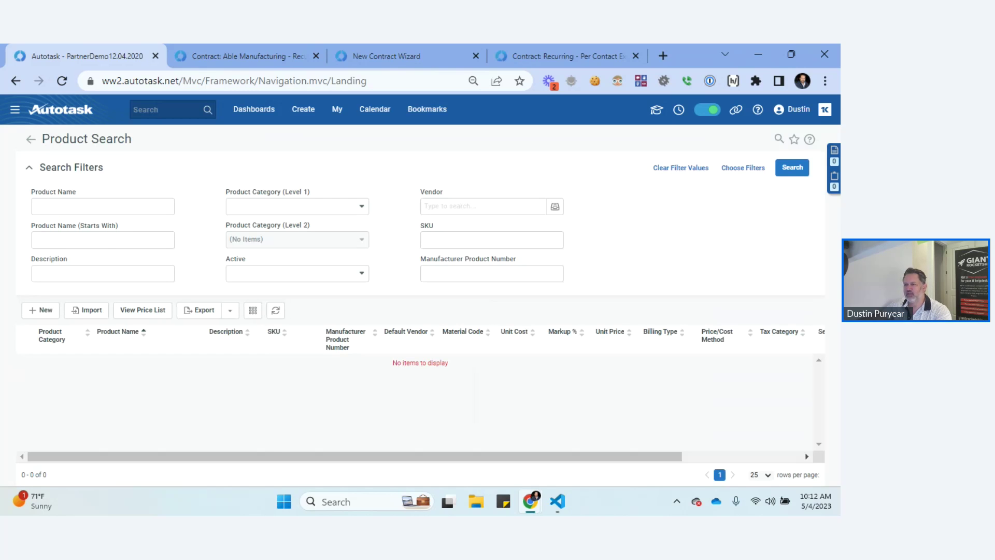
left_click(102, 206)
type("MSP User")
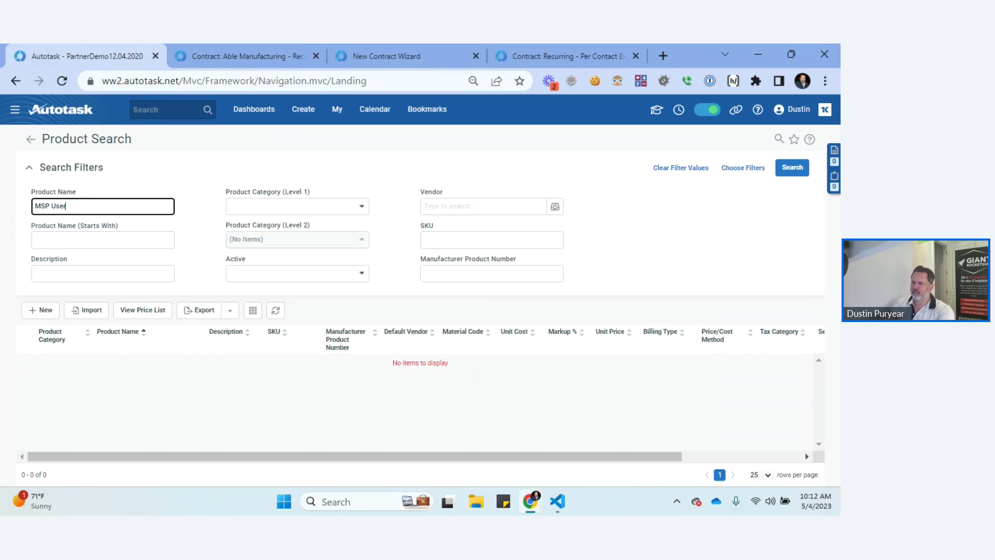
key("Return")
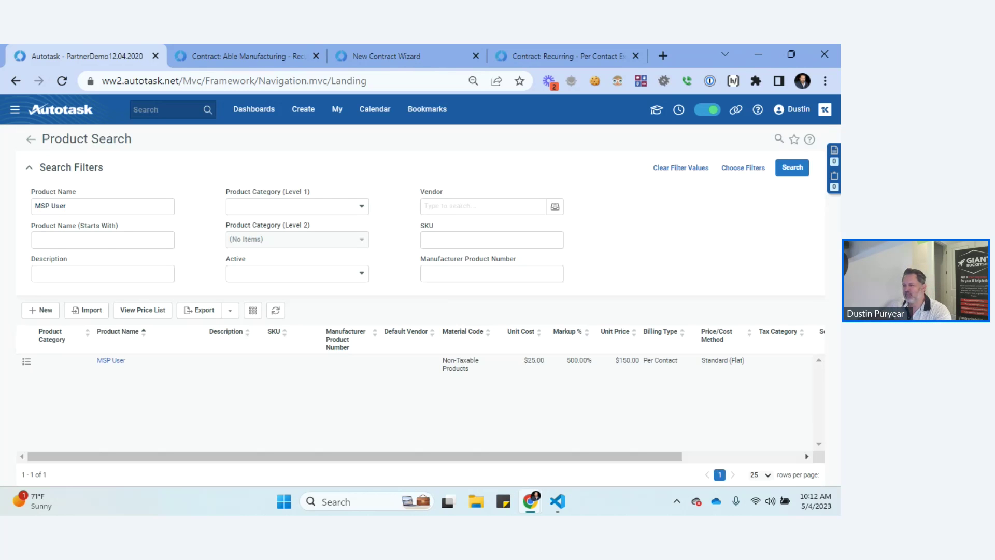
Open the MSP User product, examine its unit cost and unit price, and close it without changes.
mouse_move(26, 362)
left_click(47, 378)
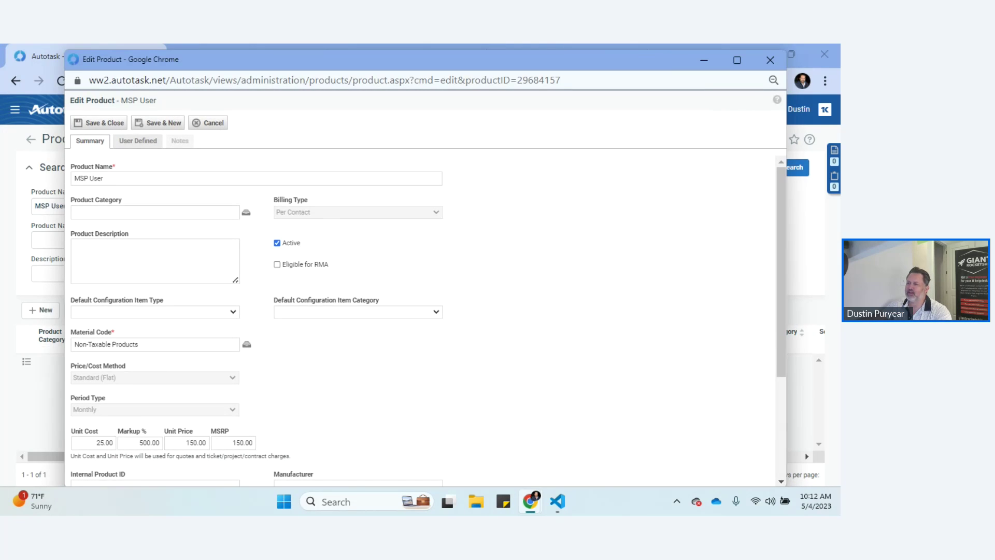
scroll(428, 320, "down", 3)
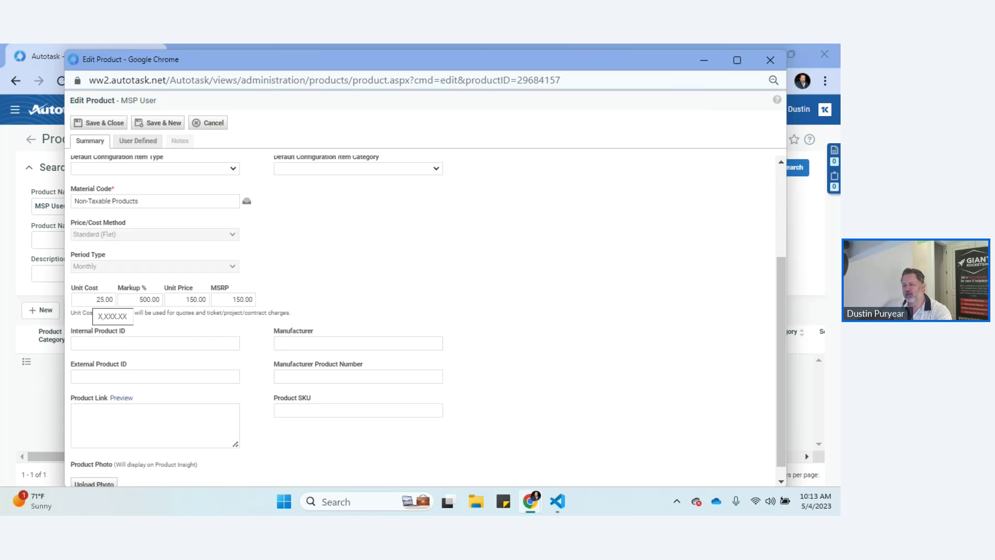
left_click(94, 299)
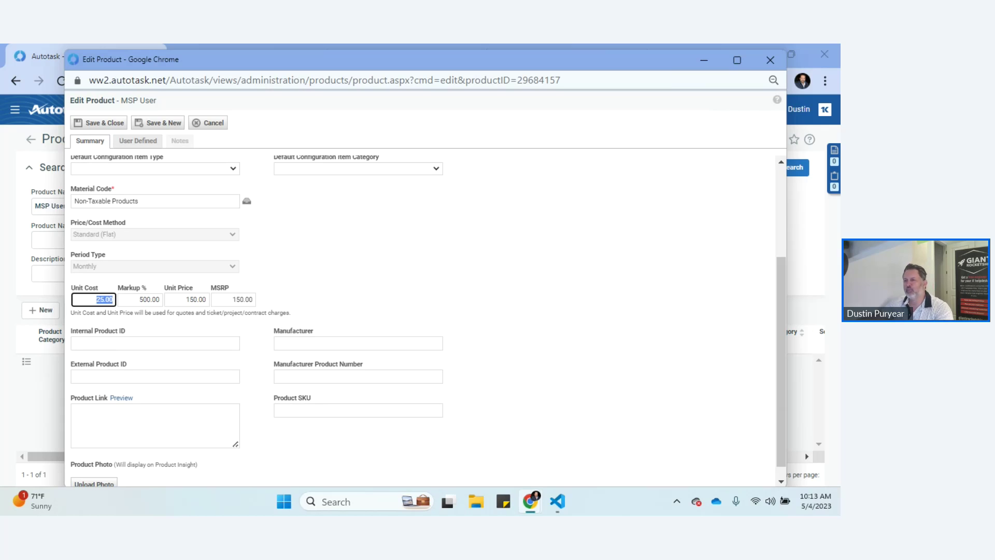
left_click(184, 300)
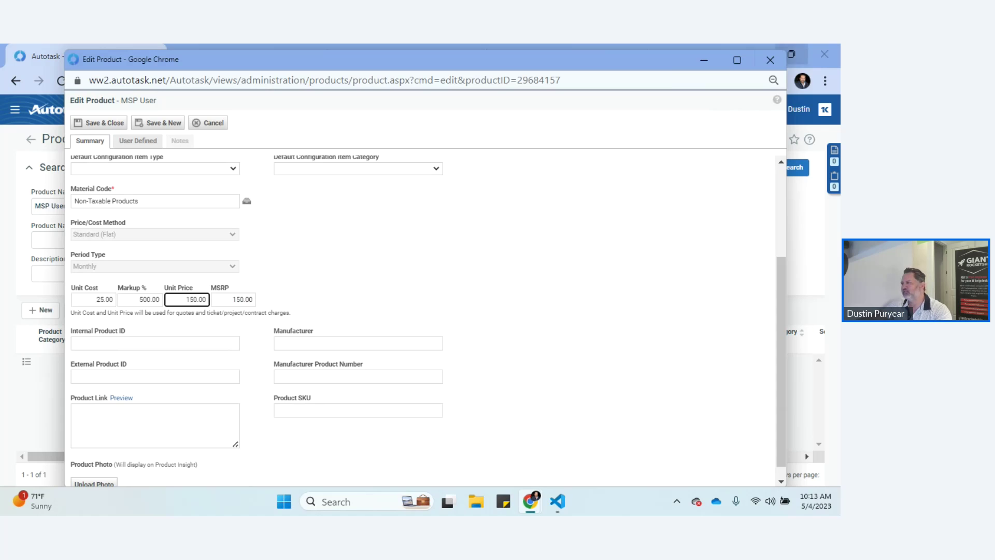
left_click(770, 60)
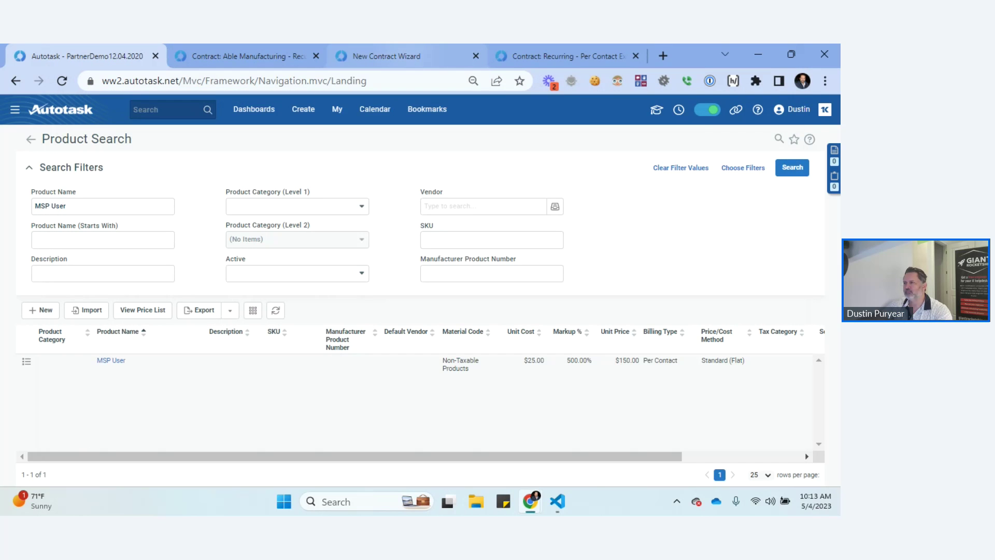
Return to the contract's new billing rule and set its start date to 05/01/2023.
left_click(386, 56)
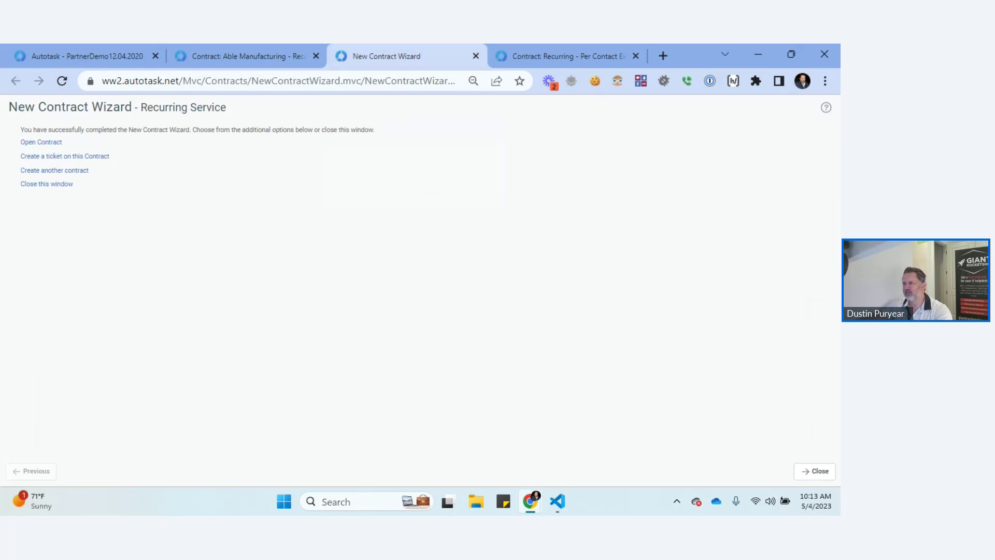
left_click(563, 56)
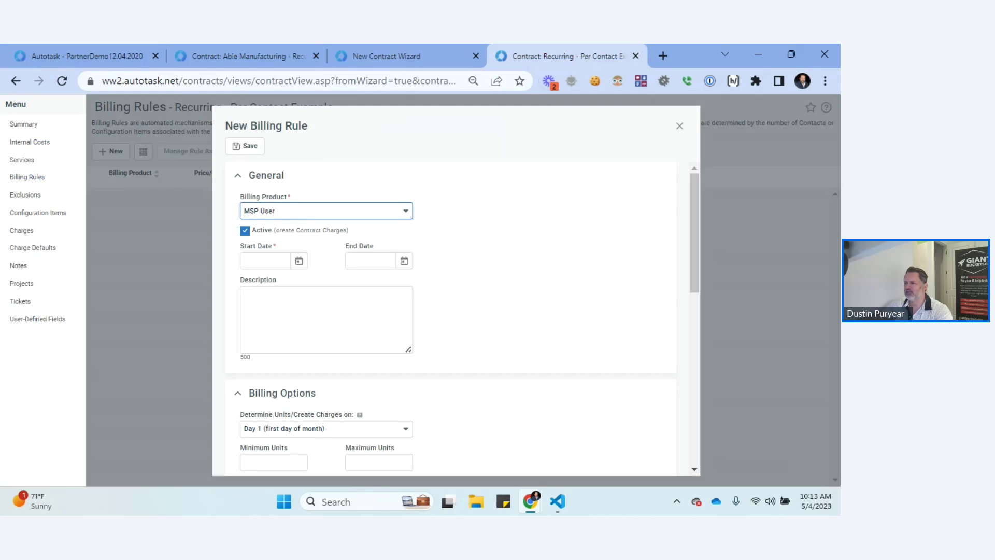
left_click(299, 261)
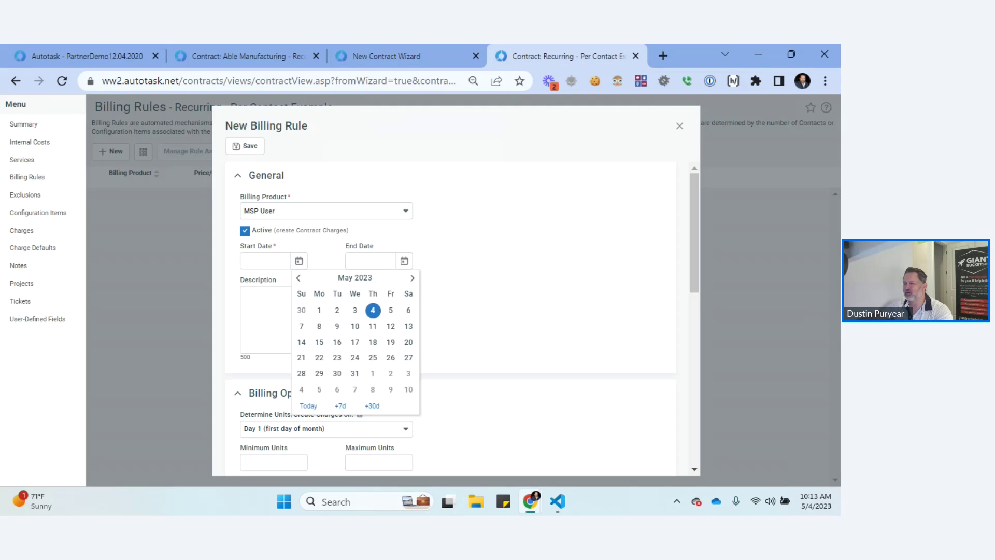
left_click(319, 310)
Review the billing rule's Billing Options and the day choices for determining units and creating charges.
scroll(320, 310, "down", 2)
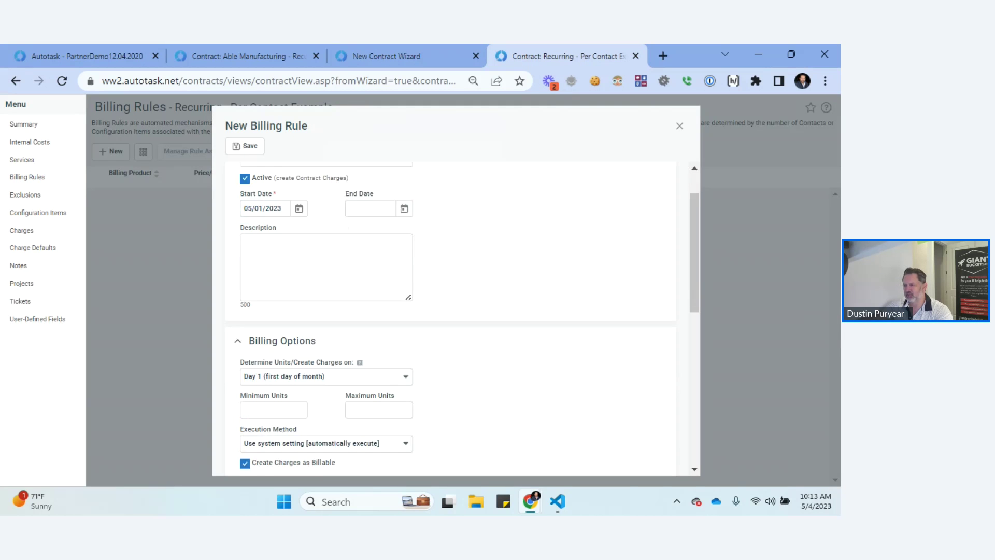
scroll(451, 316, "down", 1)
scroll(451, 316, "up", 3)
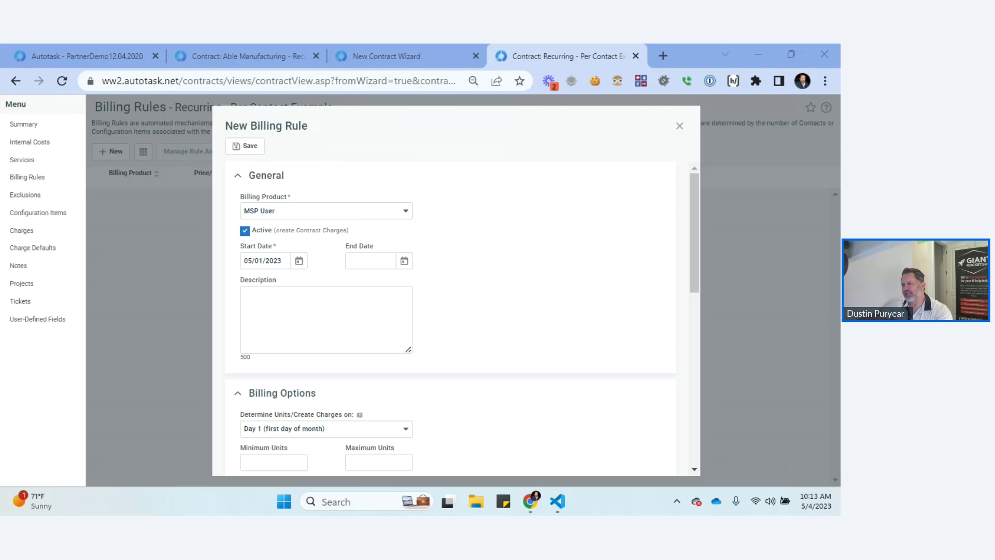
scroll(451, 317, "down", 4)
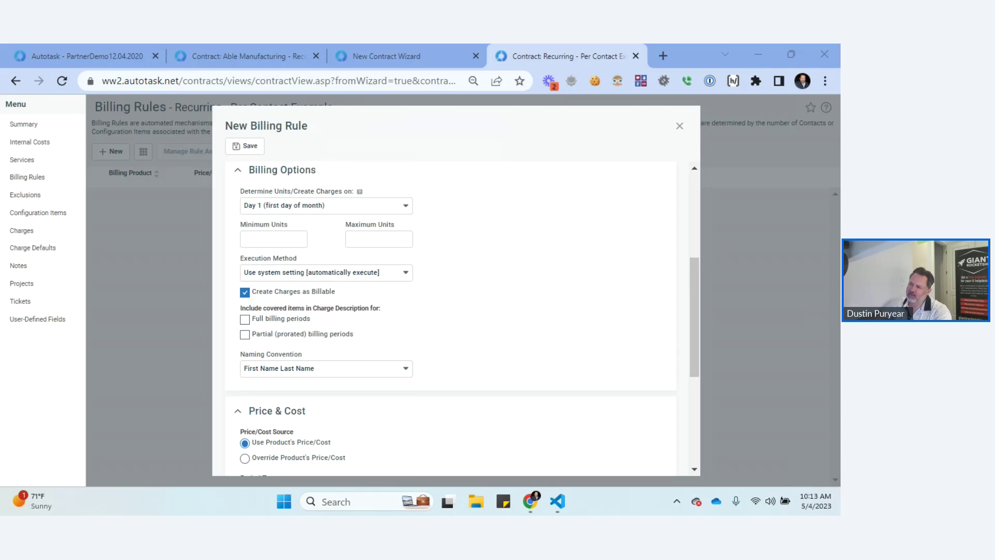
left_click(326, 205)
key("Escape")
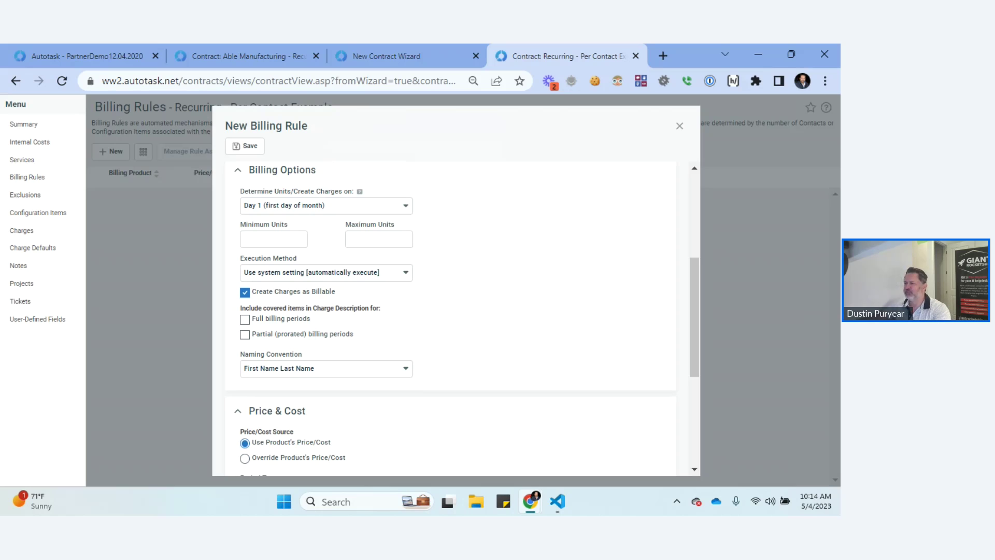
Try Day 20 for determining units and creating charges, and restore Day 1 (first day of month).
left_click(326, 205)
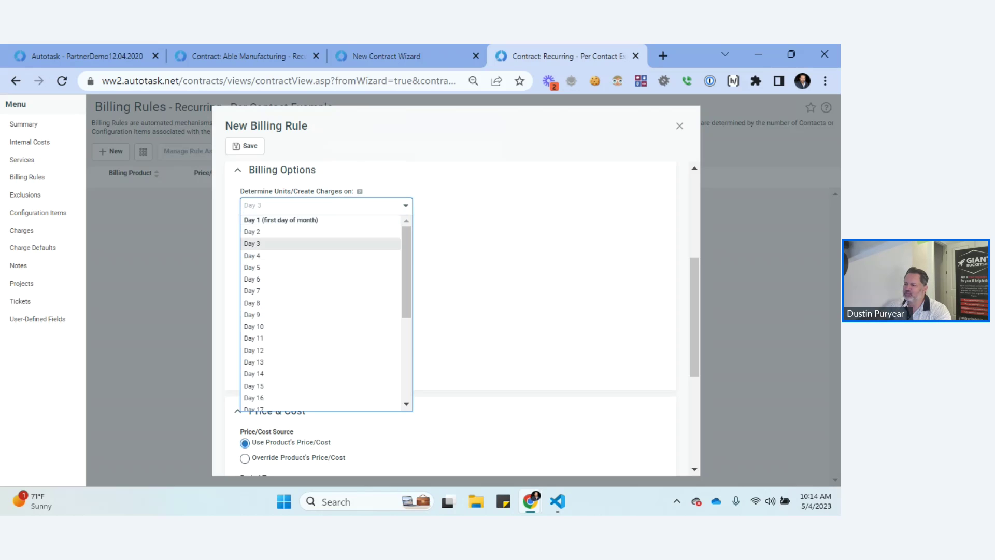
scroll(320, 243, "down", 1)
key("Down")
key("Down")
key("Down")
key("Down")
key("Down")
key("Down")
key("Down")
key("Down")
key("Down")
key("Down")
key("Down")
key("Return")
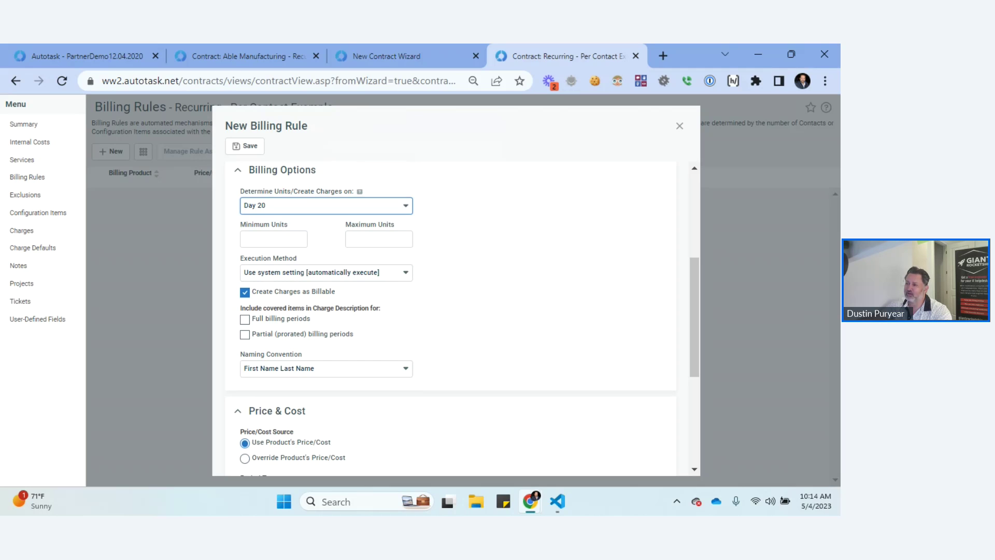
left_click(326, 205)
scroll(326, 243, "up", 1)
left_click(326, 220)
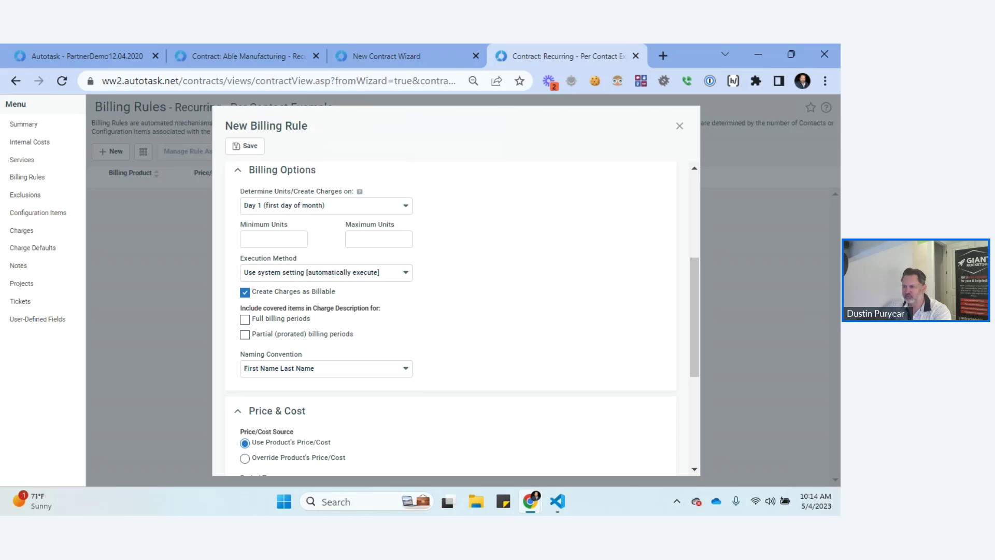
Set the billing rule's minimum units to 5, leaving the maximum units blank.
left_click(273, 239)
type("5")
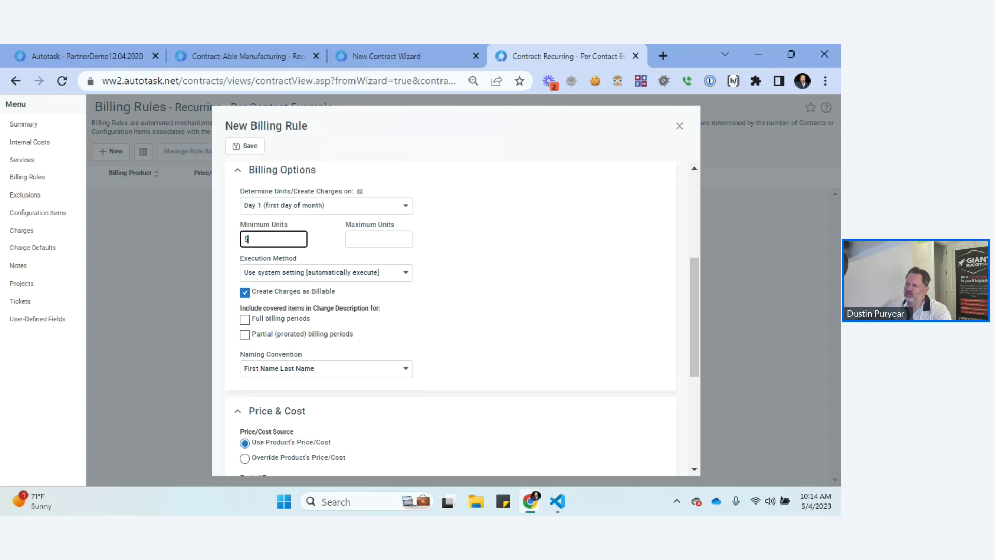
left_click(378, 239)
left_click_drag(345, 225, 395, 224)
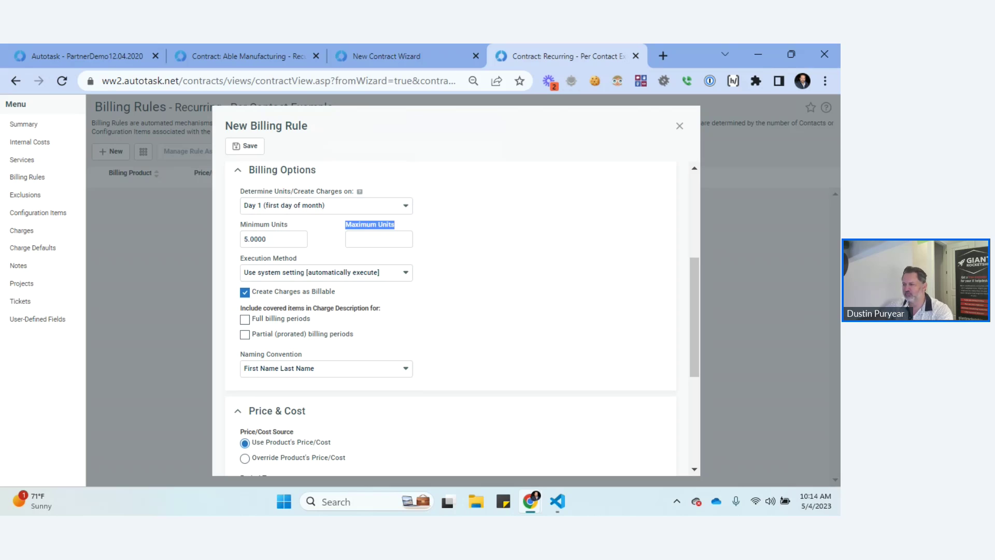
left_click(395, 225)
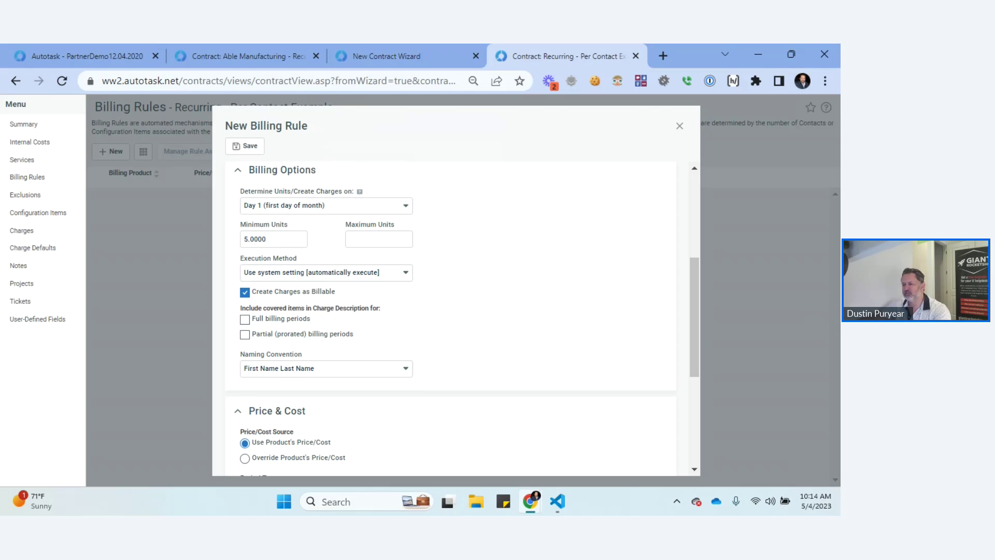
Try Enable Daily Prorating in the rule's Prorating Options, and turn it off again.
scroll(451, 316, "down", 3)
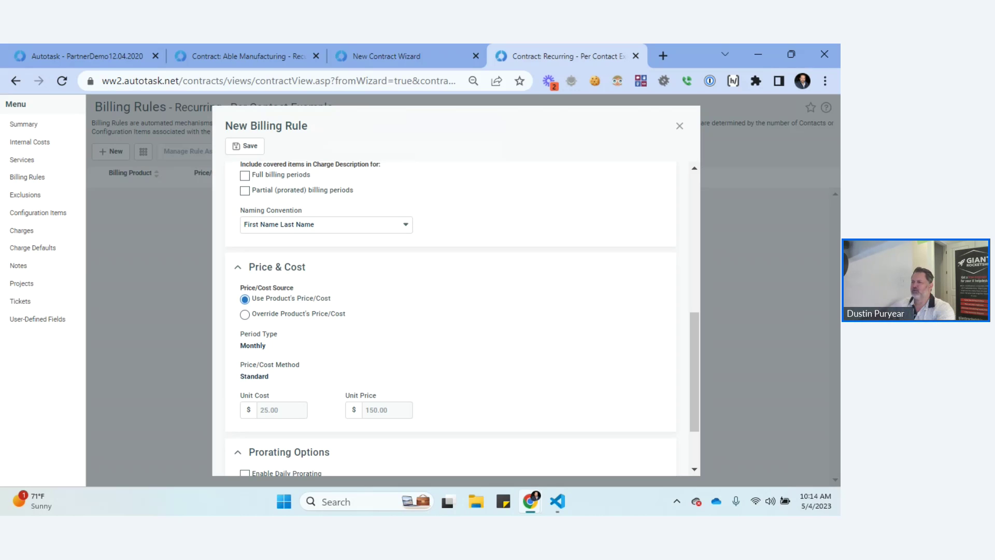
scroll(245, 388, "down", 3)
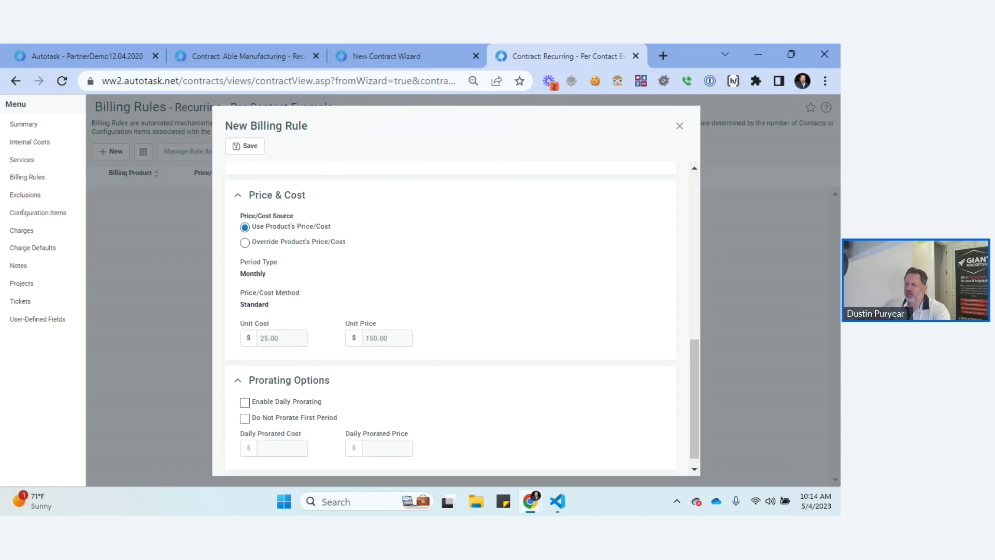
left_click(245, 388)
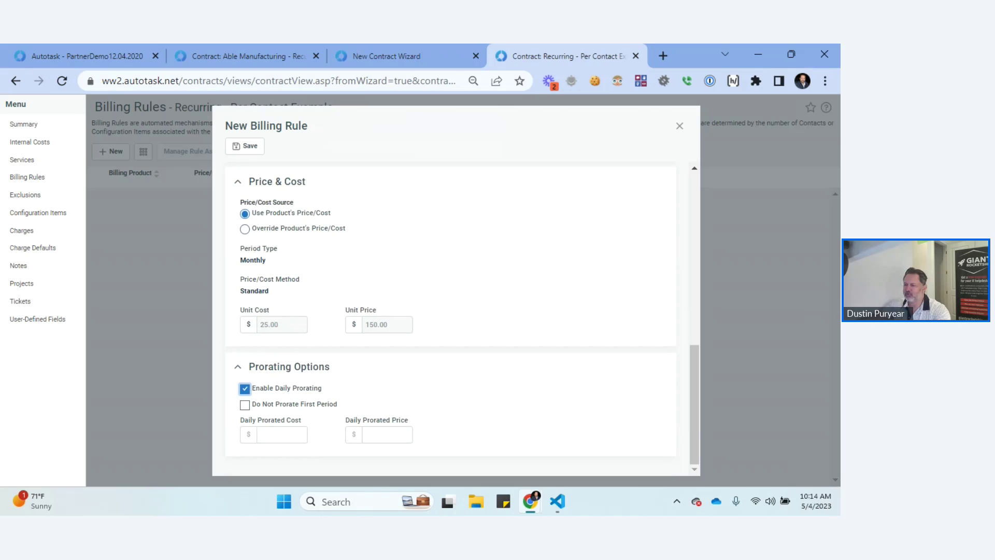
left_click(245, 388)
Save the MSP User billing rule and agree to create all past billing periods immediately.
scroll(245, 388, "up", 5)
scroll(451, 319, "up", 10)
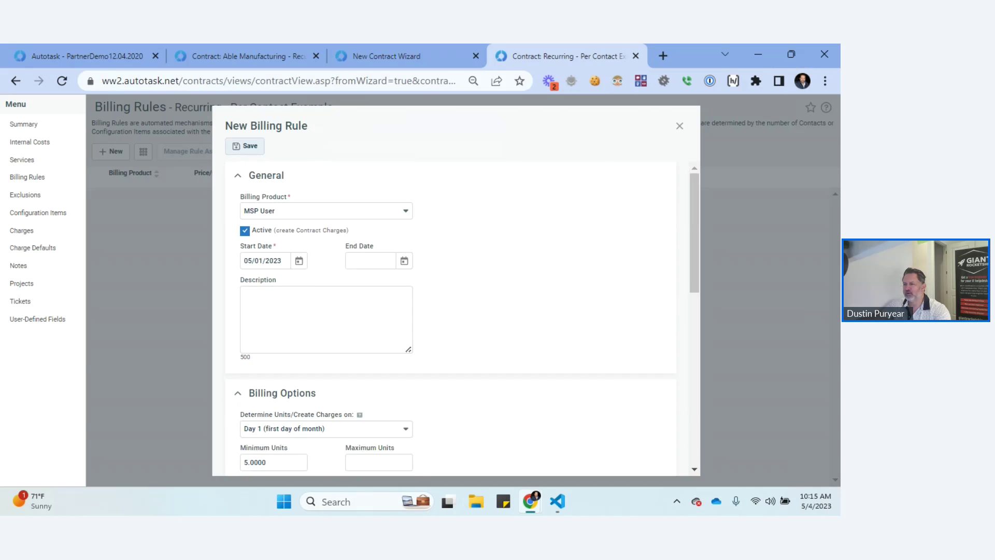
left_click(245, 146)
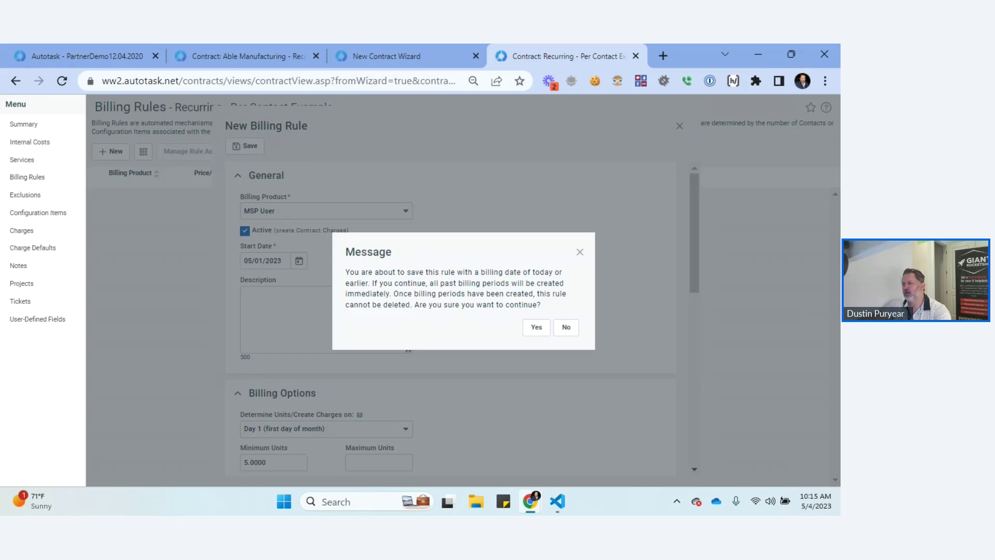
left_click(536, 327)
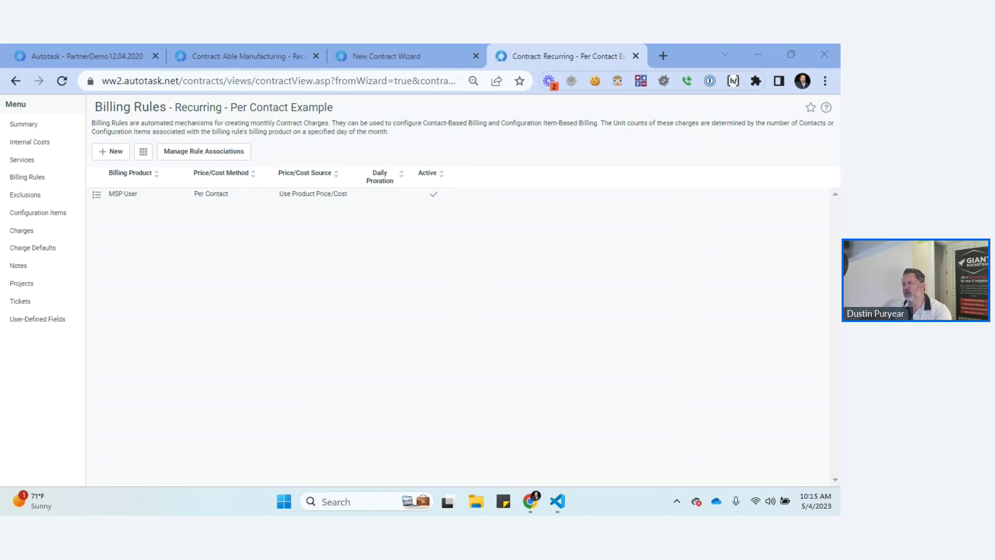
Open the contract's billing rule associations and associate the first listed contact with the MSP User billing product.
mouse_move(96, 195)
left_click(204, 151)
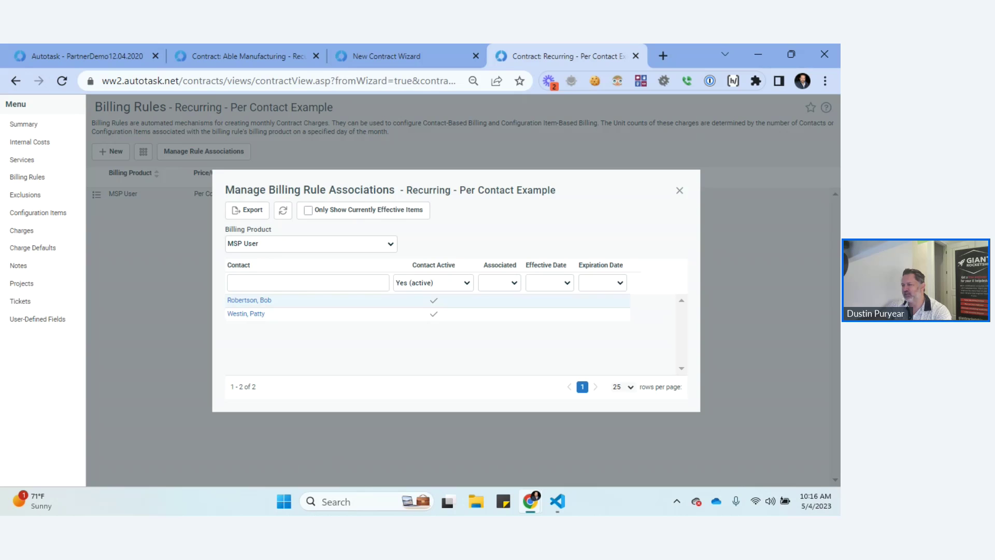
left_click(249, 301)
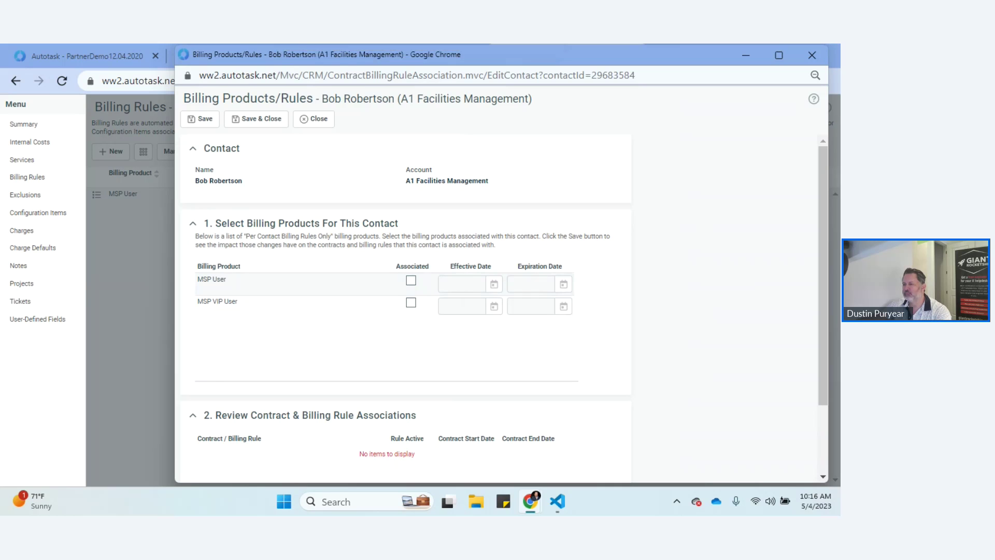
left_click(411, 280)
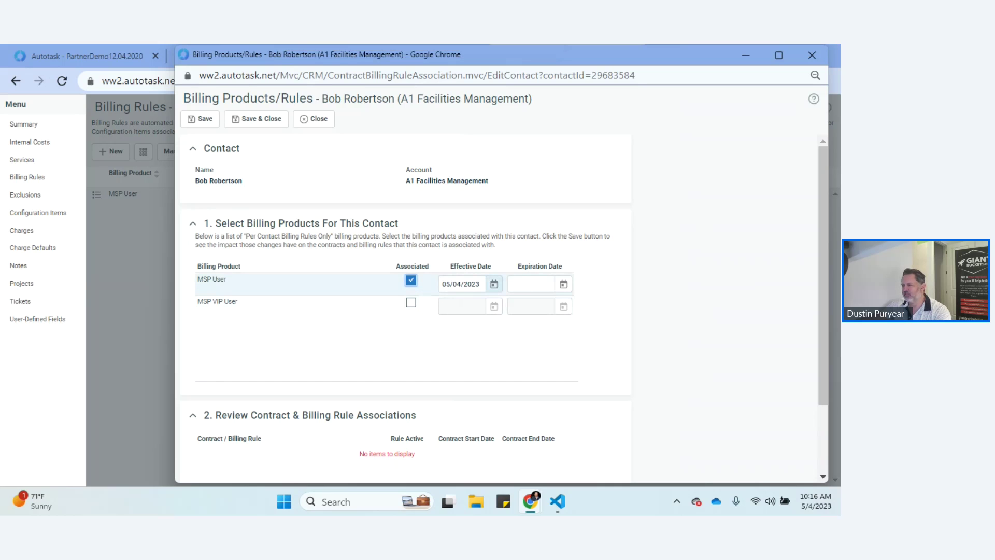
Try 05/01/2023 as the contact's MSP User effective date, and return it to 05/04/2023.
left_click(494, 284)
left_click(515, 333)
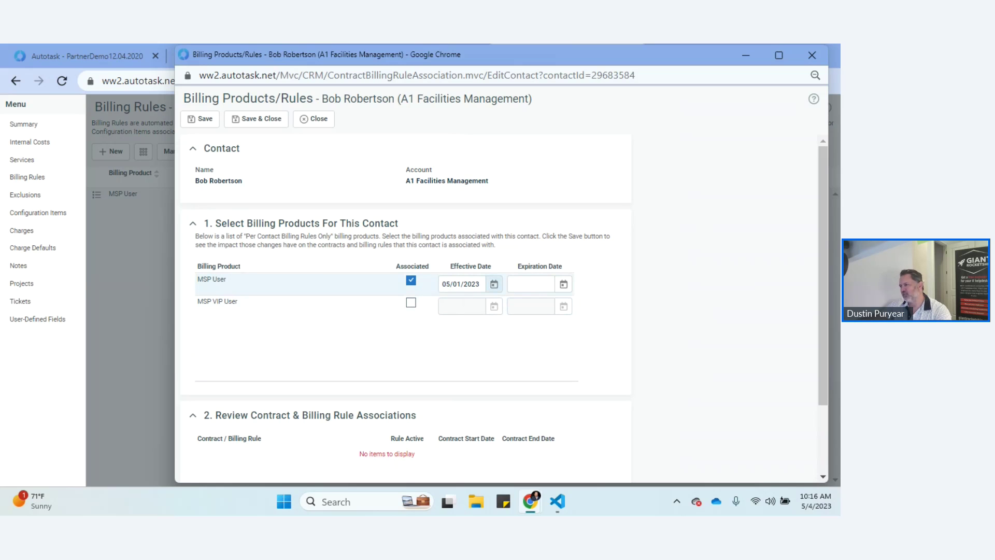
left_click(494, 284)
left_click(568, 334)
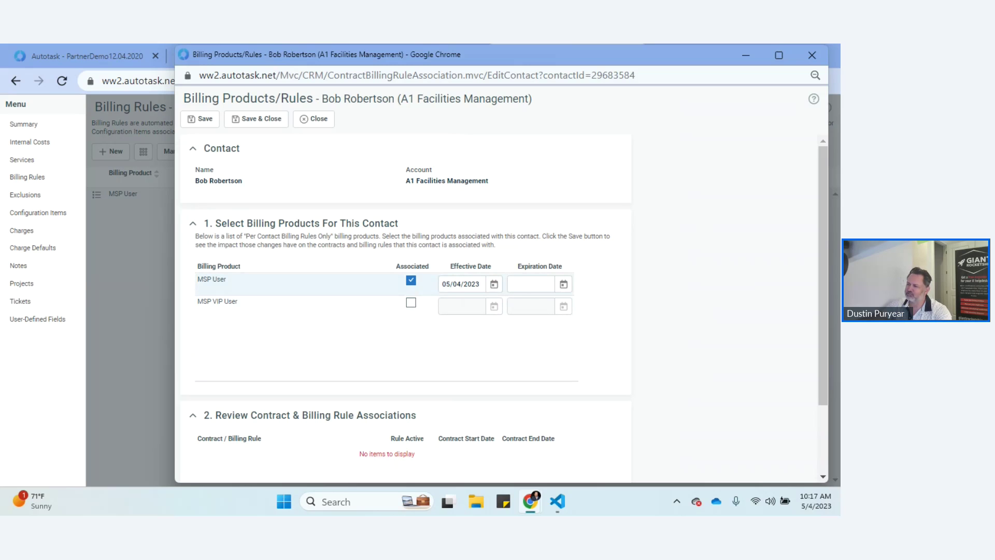
Try associating the contact with the MSP VIP User billing product as well, and remove that association.
scroll(406, 308, "down", 2)
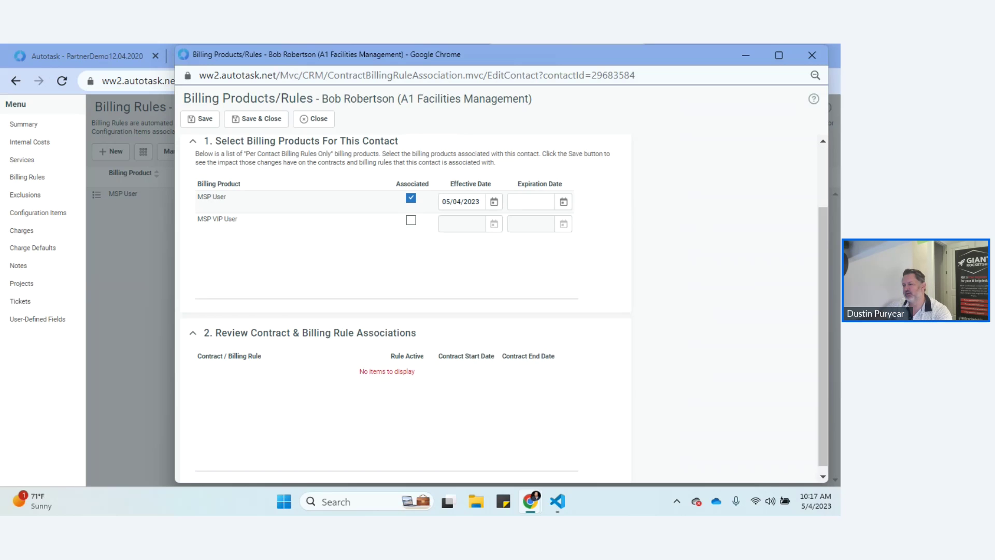
scroll(405, 309, "up", 2)
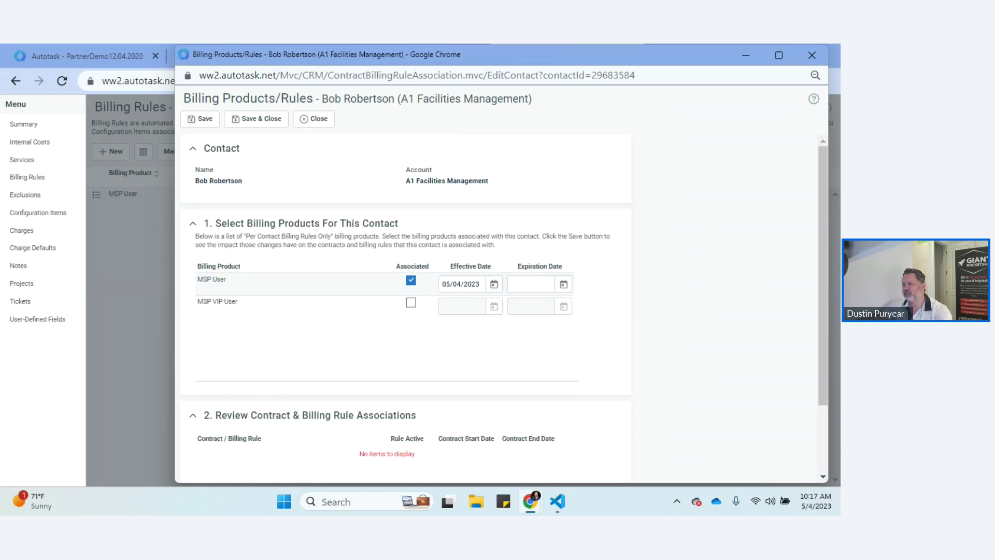
left_click(411, 303)
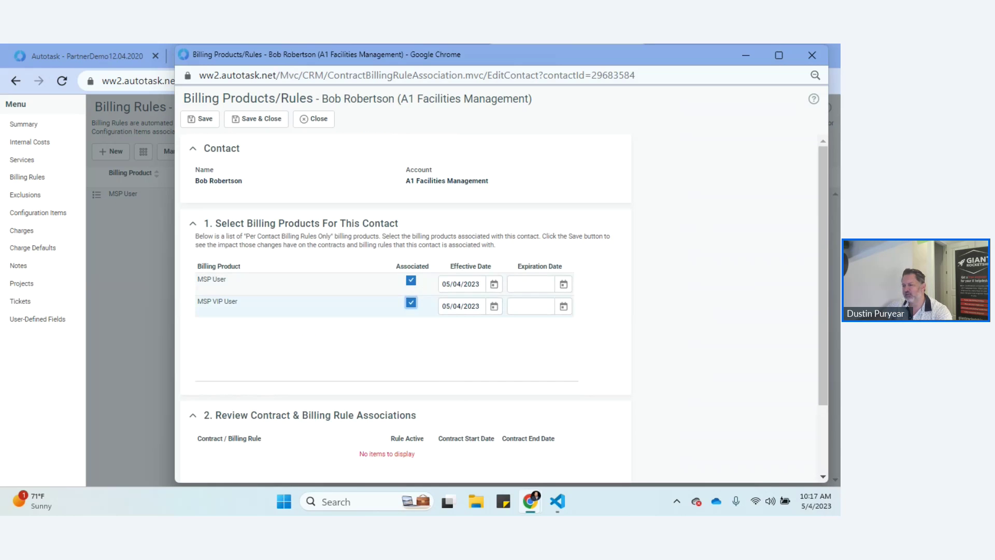
left_click(411, 302)
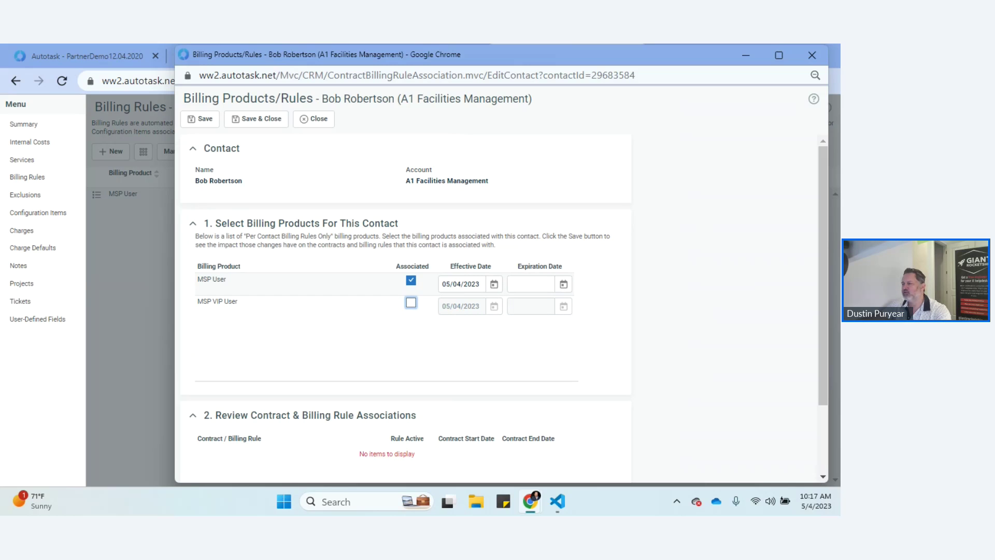
Save the contact's billing product association and close the billing rule associations.
left_click(200, 119)
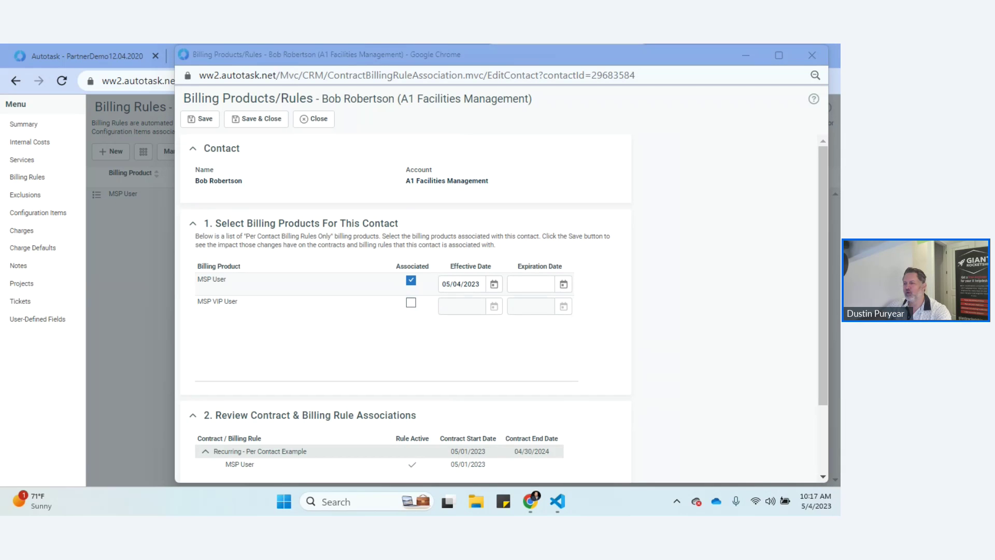
left_click(256, 118)
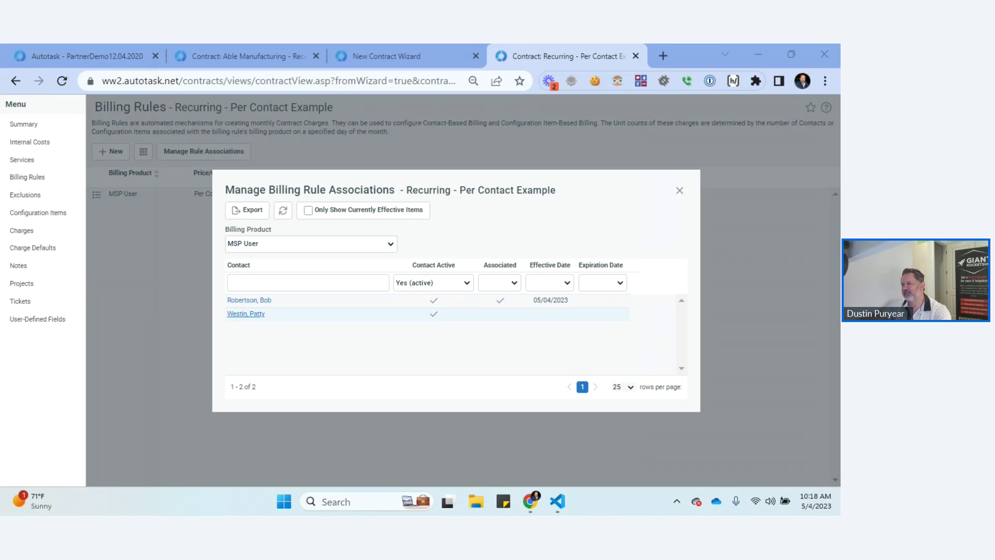
left_click(679, 190)
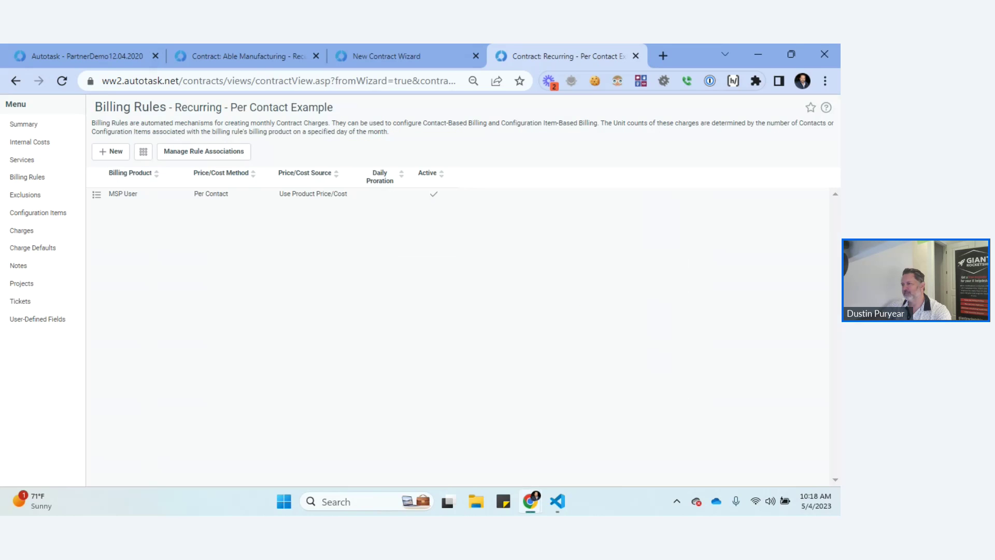
Delete the MSP User charge dated 05/01/2023 from the contract's charges.
left_click(21, 230)
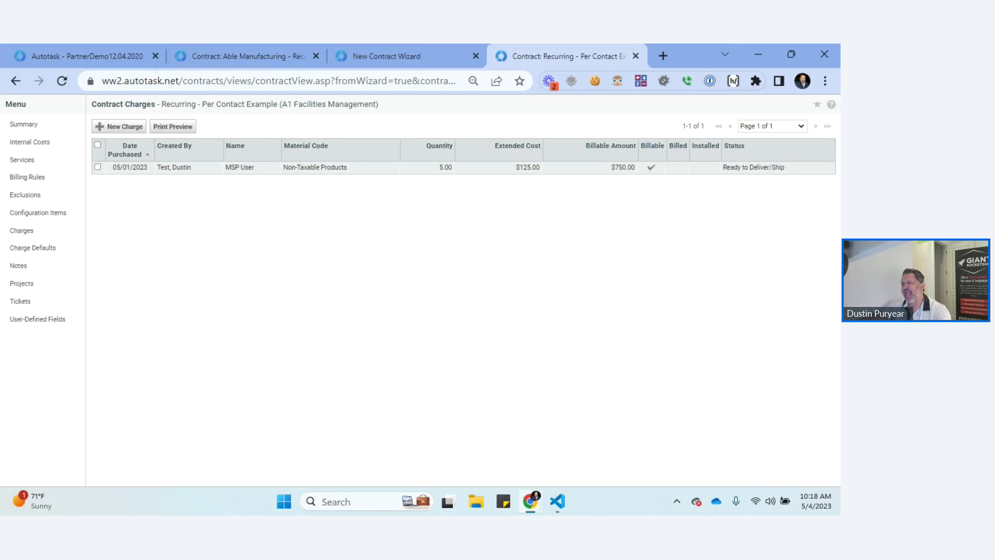
right_click(321, 168)
key("Escape")
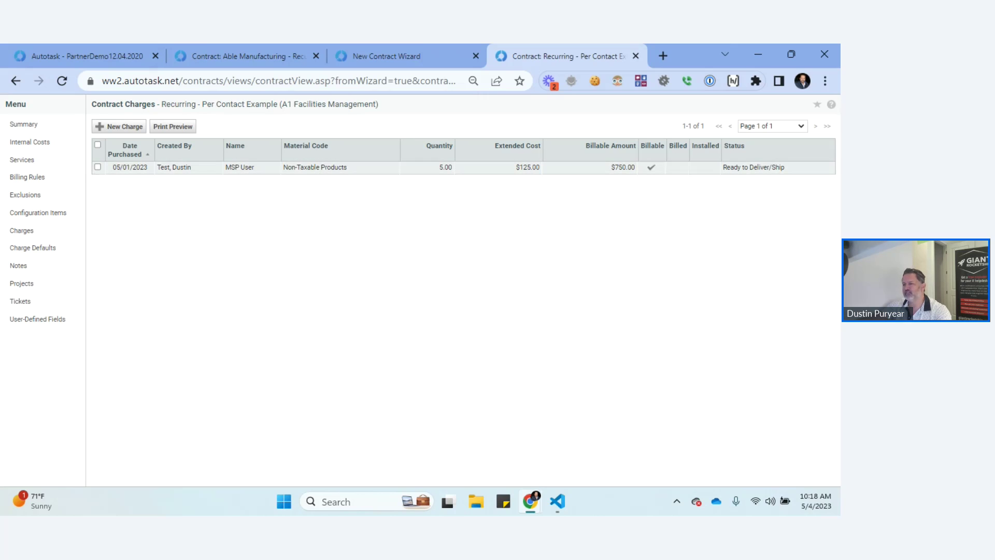
right_click(240, 167)
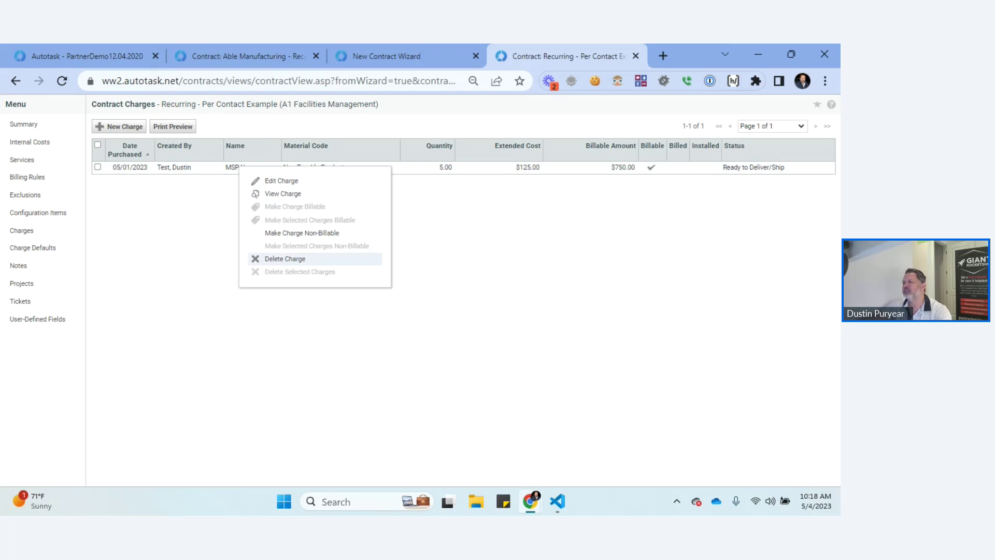
left_click(285, 258)
left_click(495, 157)
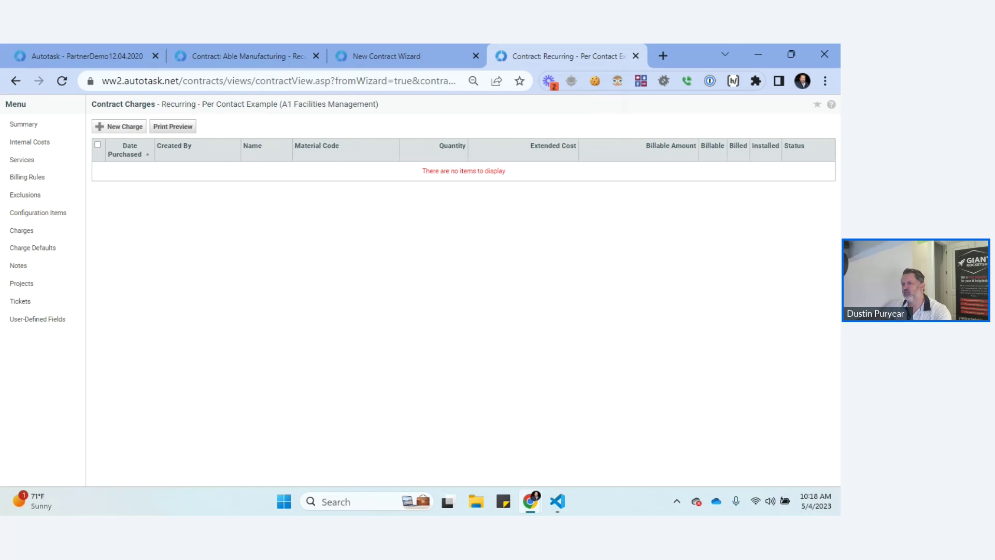
Examine the material codes available for a new contract charge, and close the charge without saving it.
left_click(119, 126)
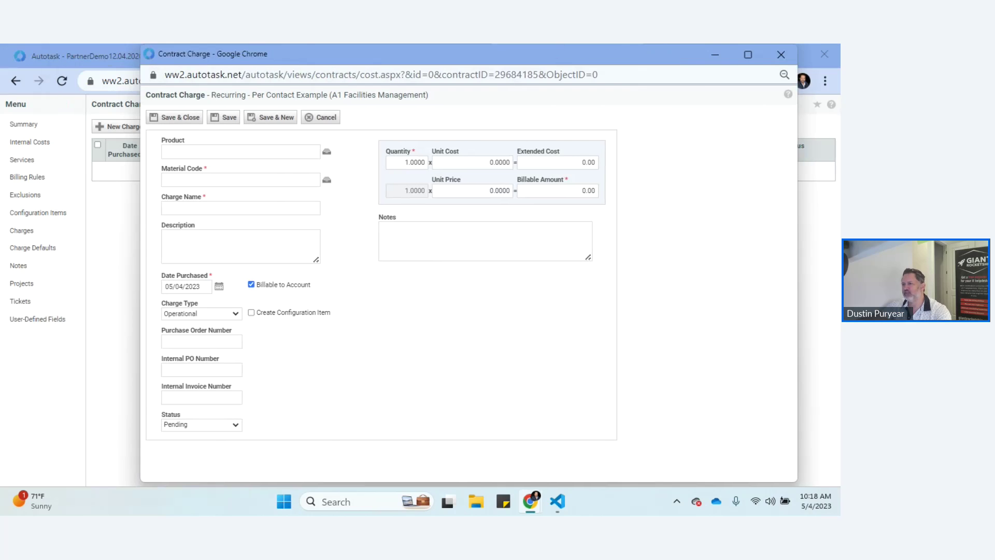
left_click(327, 180)
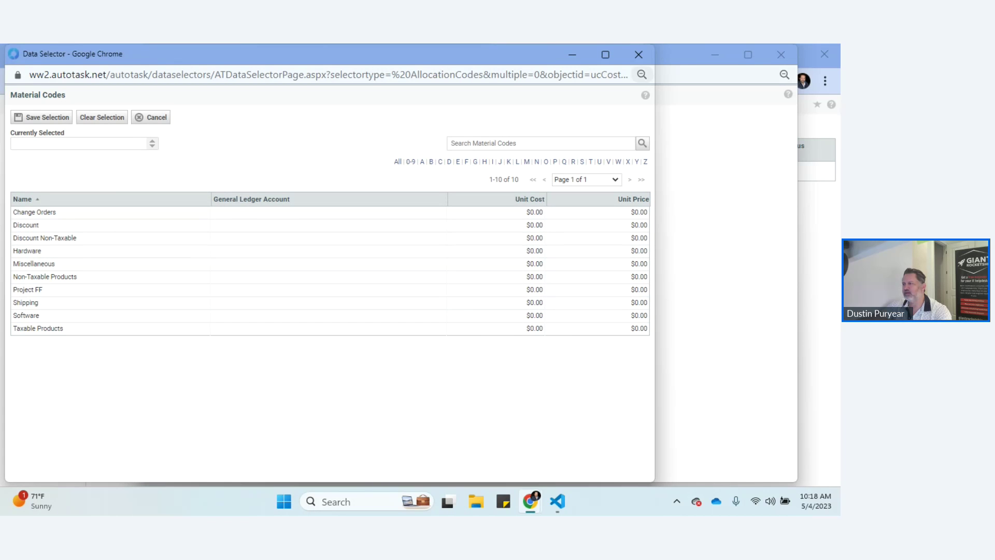
left_click(639, 54)
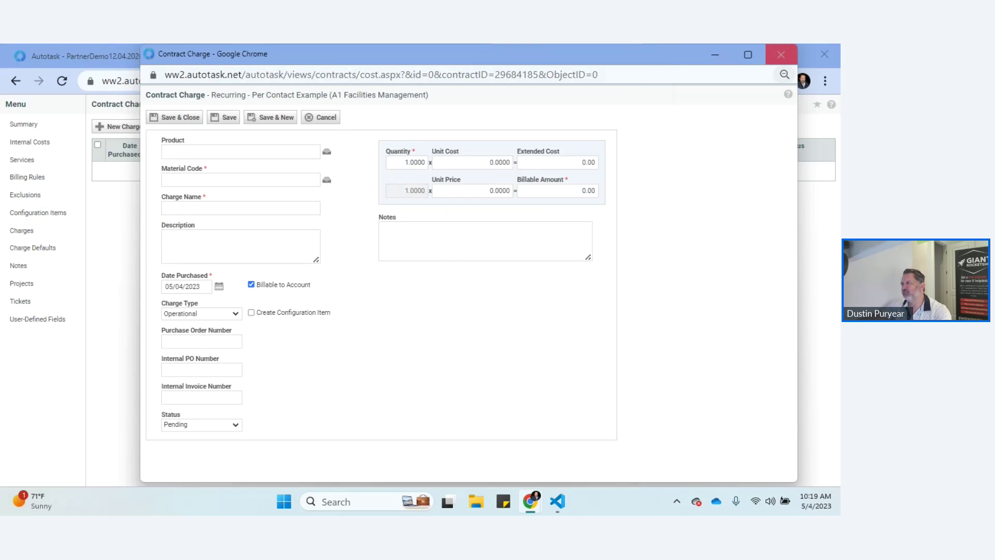
left_click(781, 55)
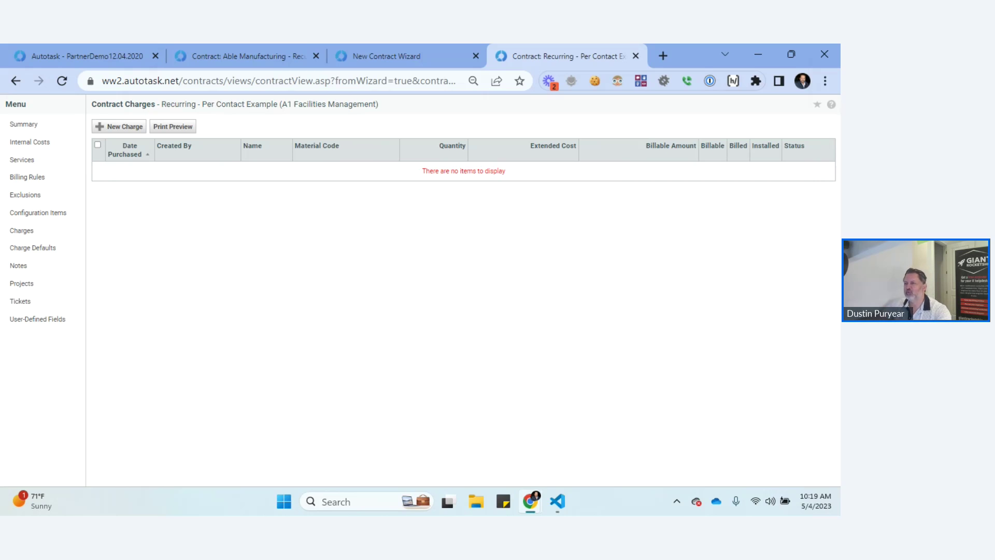
left_click(119, 126)
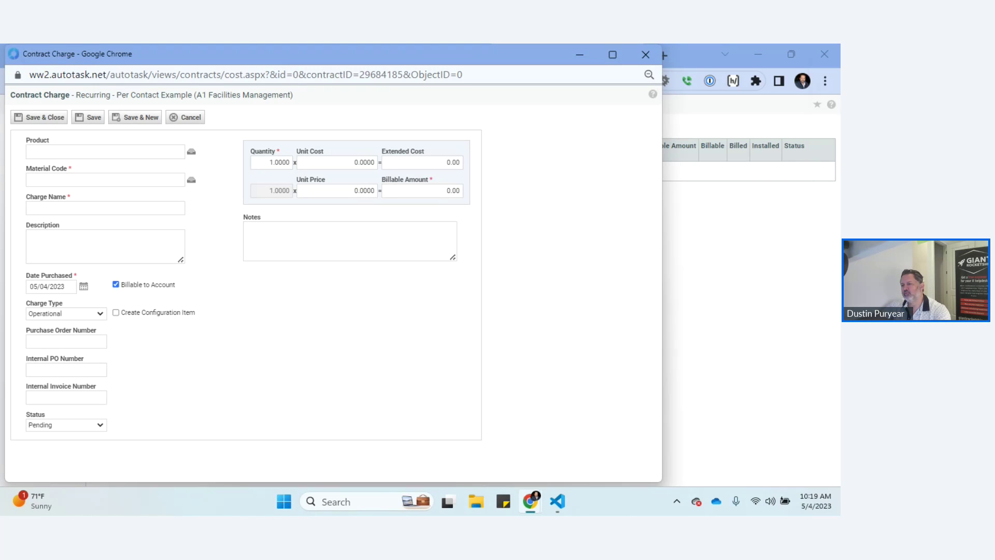
left_click(192, 180)
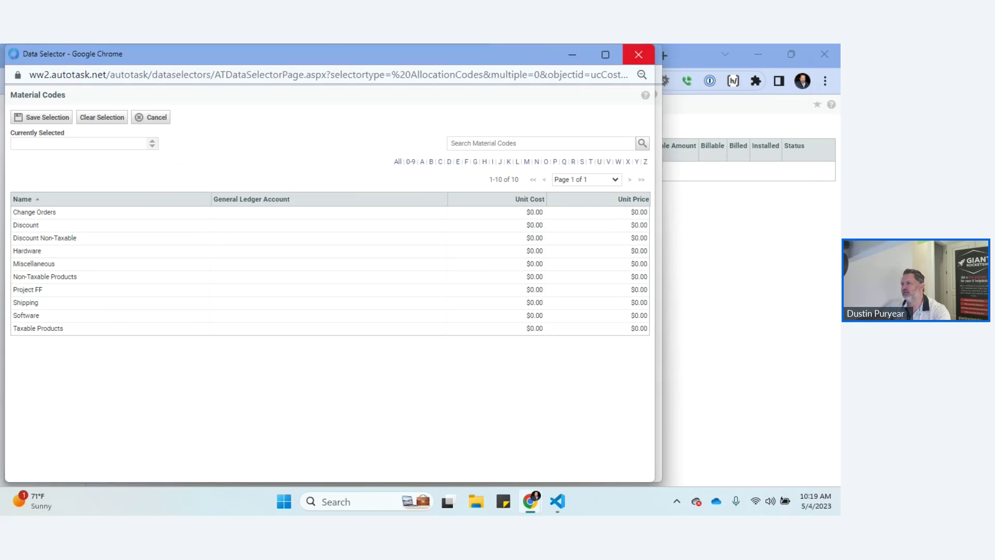
left_click(639, 54)
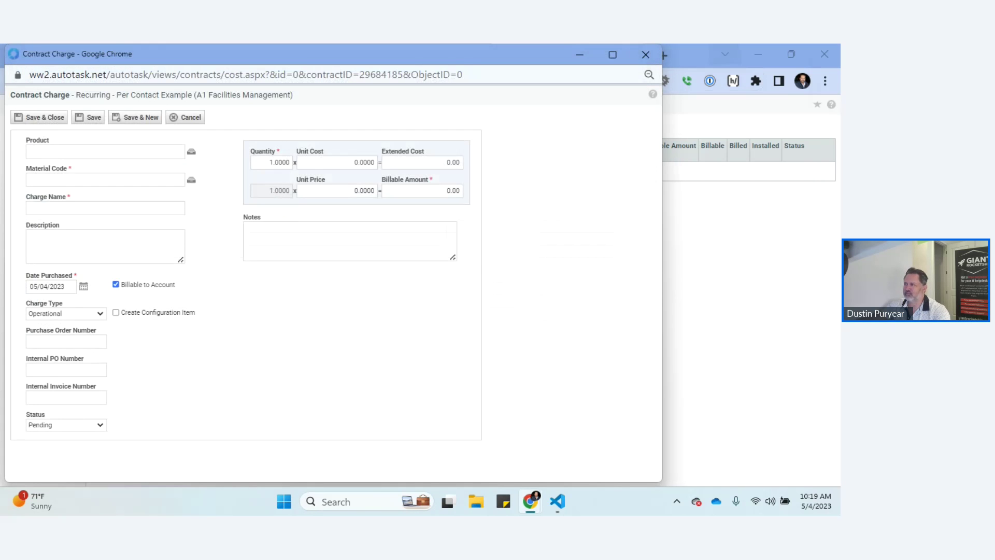
left_click(645, 55)
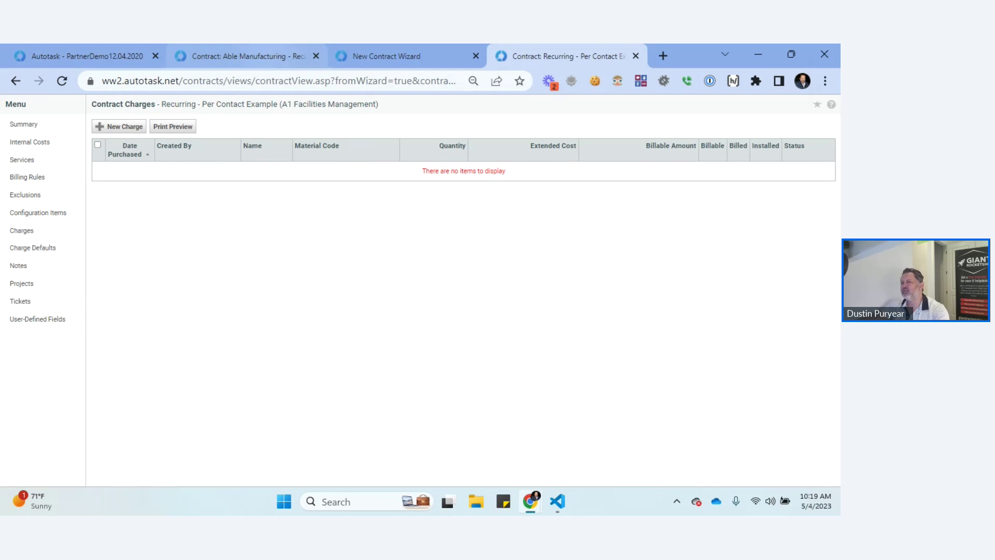
left_click(248, 56)
left_click(570, 56)
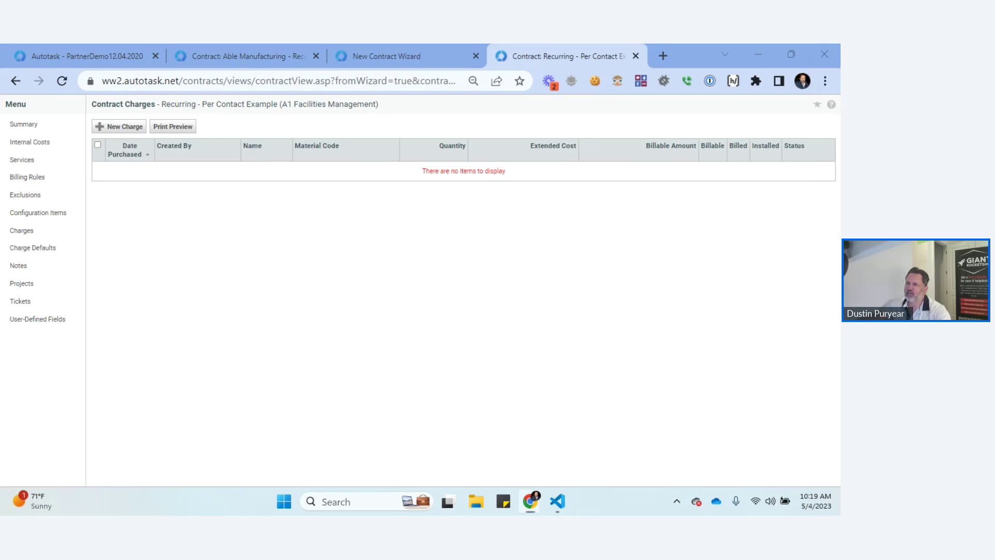
key("alt+Tab")
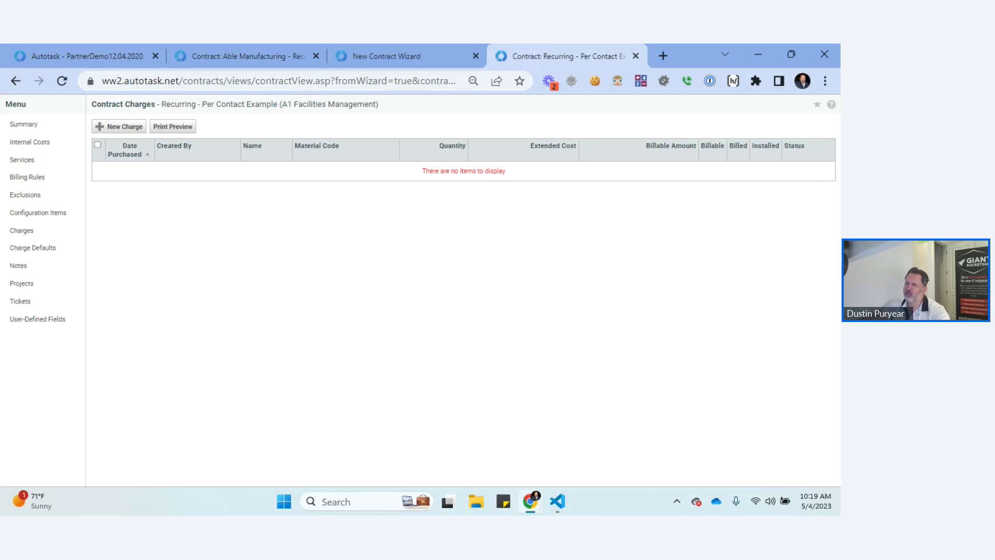
Open the ABLE Manufacturing HQ account from its recurring service contract as a browser tab and list its contacts.
left_click(244, 56)
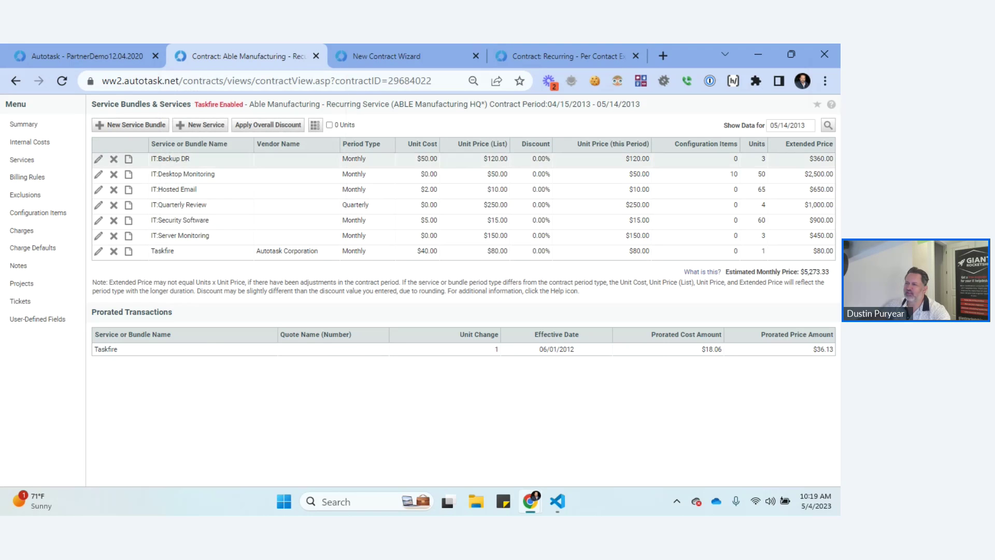
left_click(24, 124)
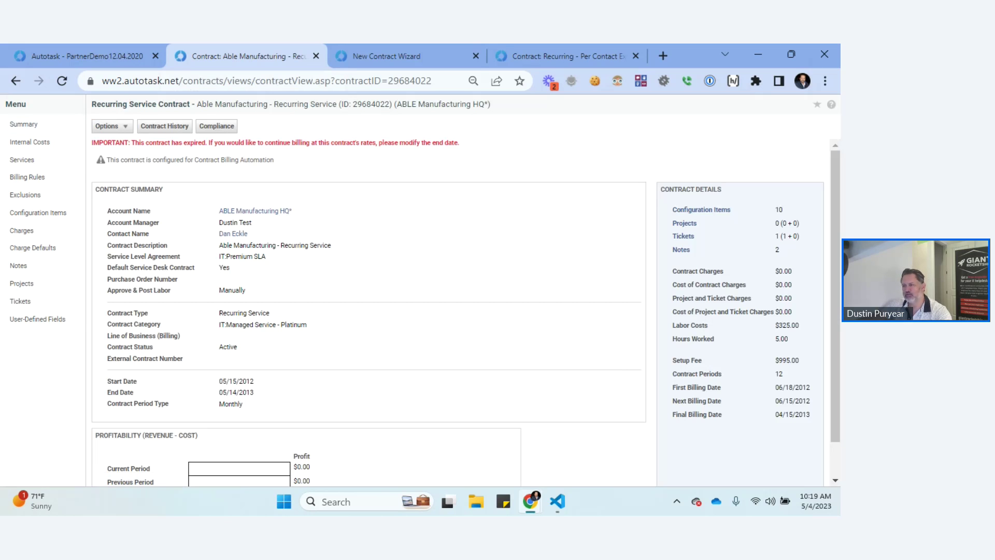
left_click(254, 211)
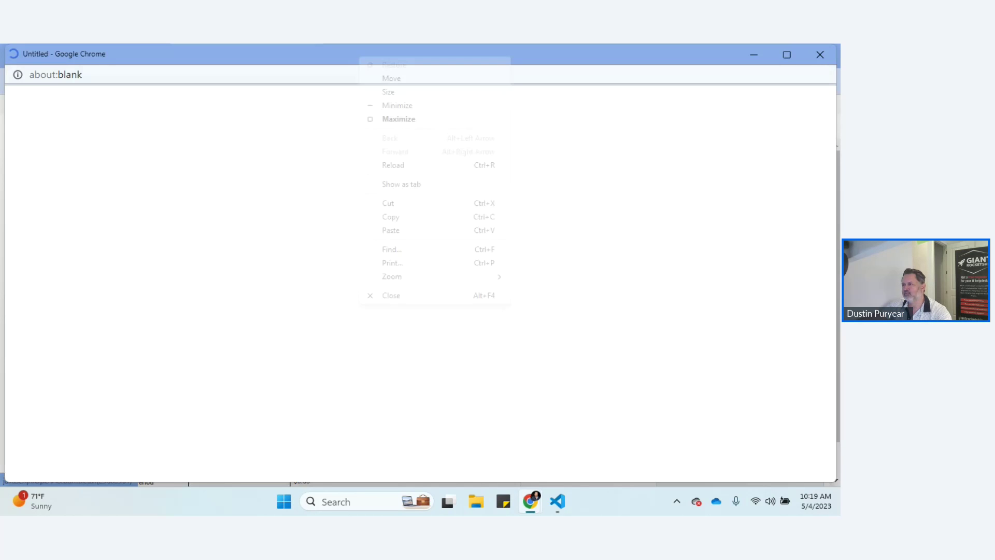
left_click(401, 184)
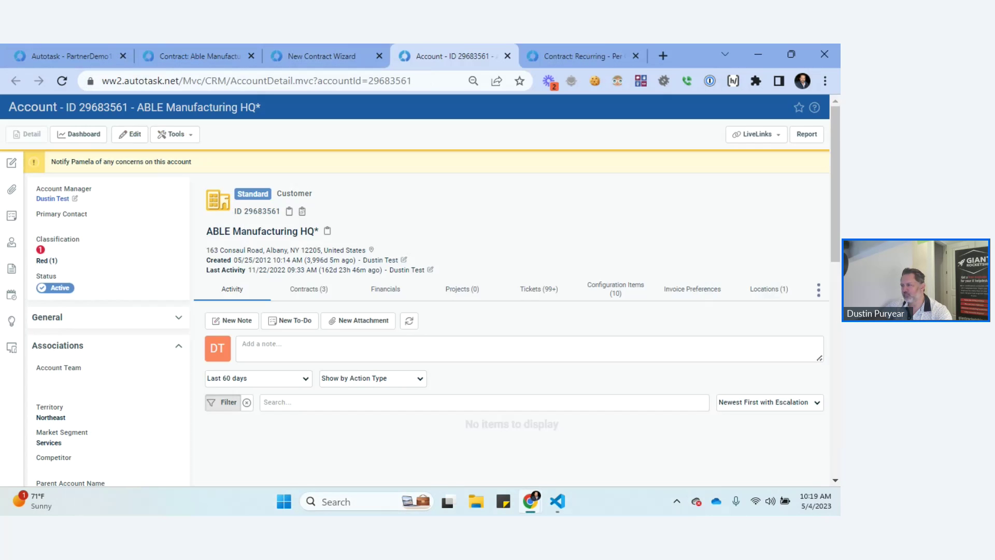
left_click(818, 290)
left_click(762, 315)
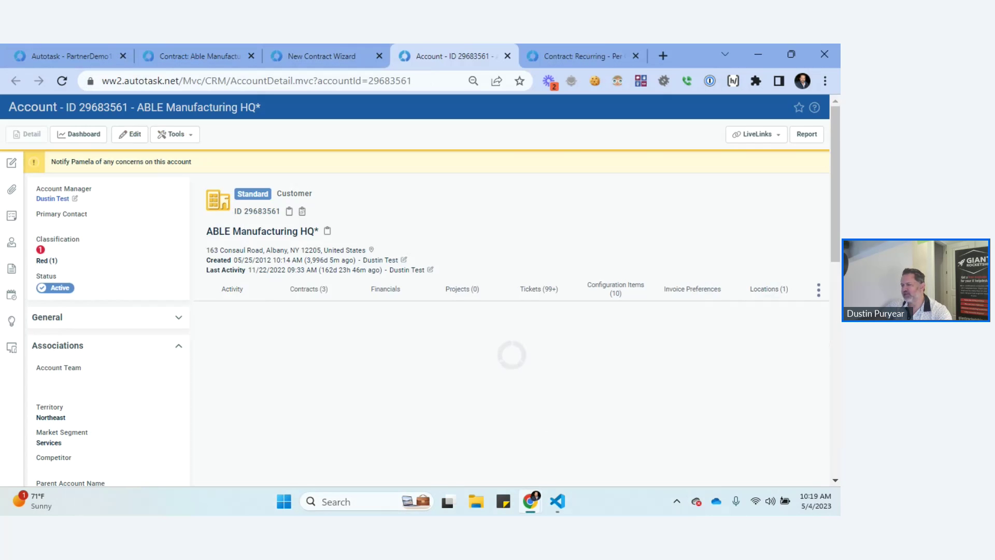
scroll(415, 316, "up", 1)
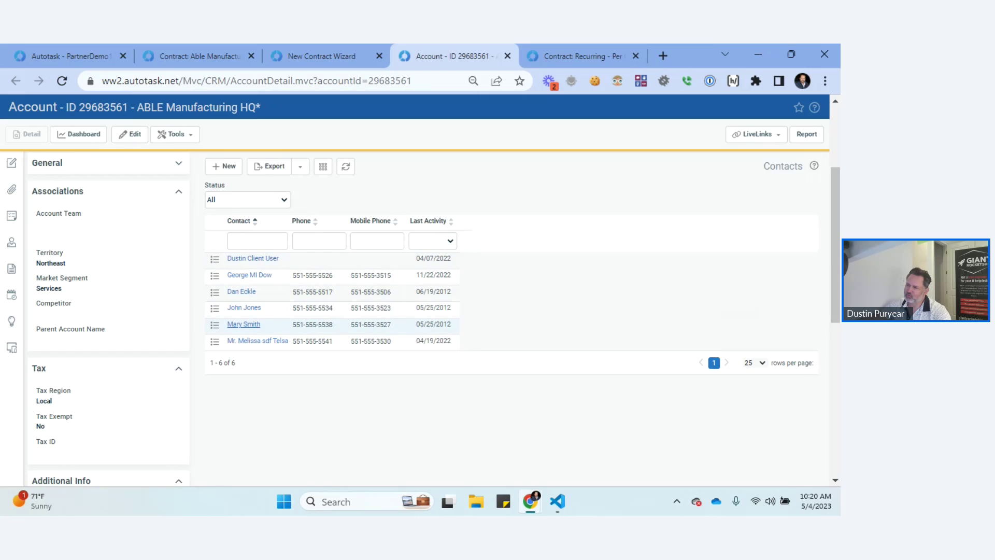
Filter the account's contacts by Inactive status, and set the status filter to Active.
left_click(247, 199)
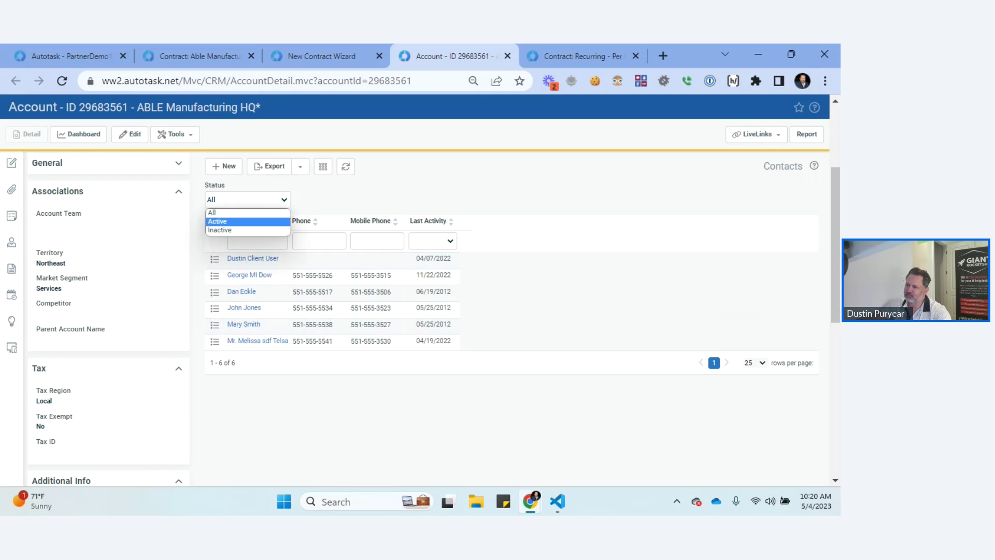
left_click(220, 230)
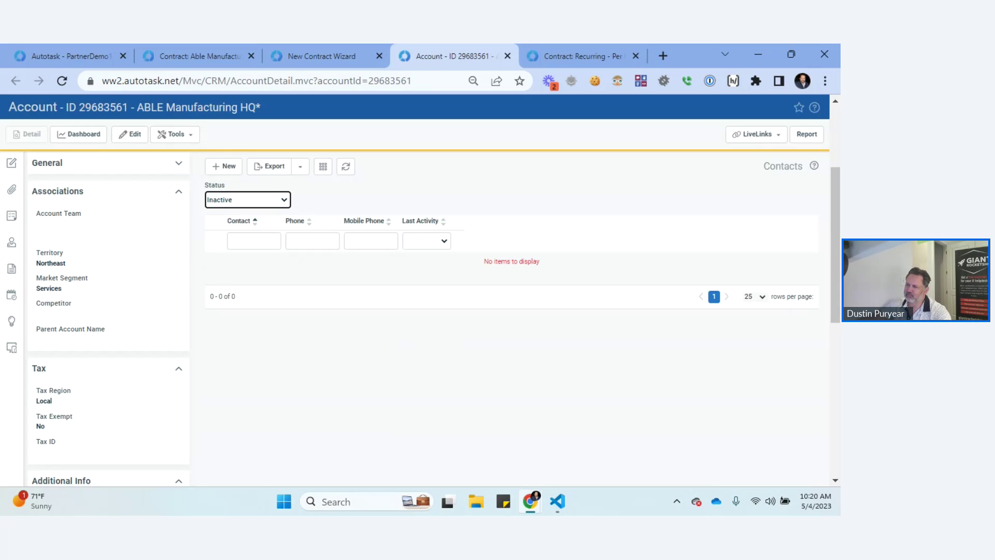
left_click(248, 200)
left_click(218, 220)
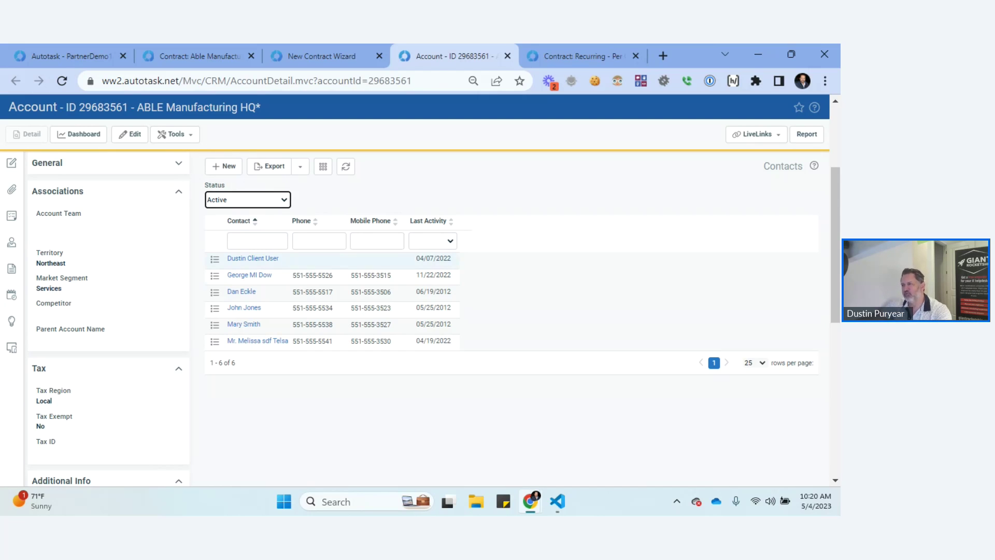
Add the Billing Product column to the ABLE Manufacturing HQ contact list and save the column selection.
left_click(583, 56)
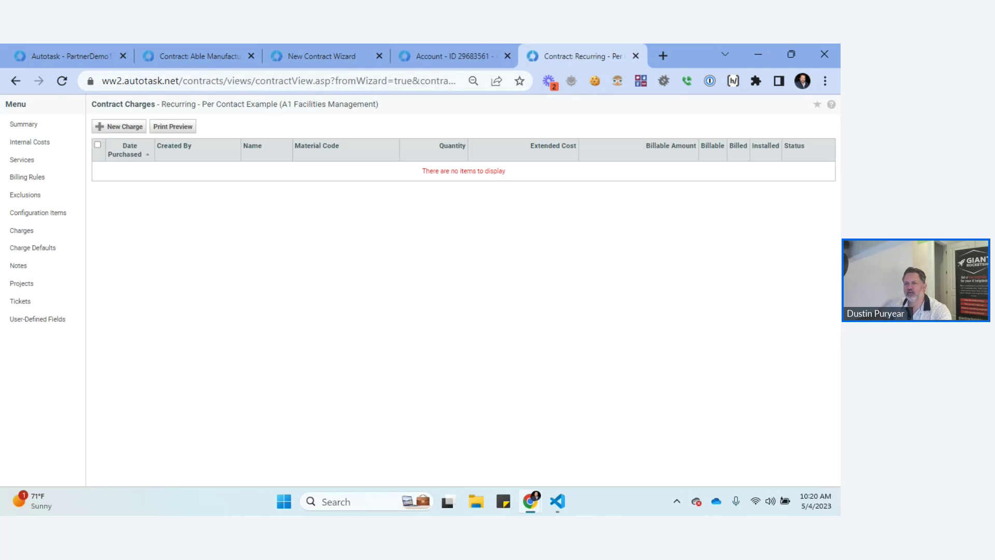
left_click(455, 56)
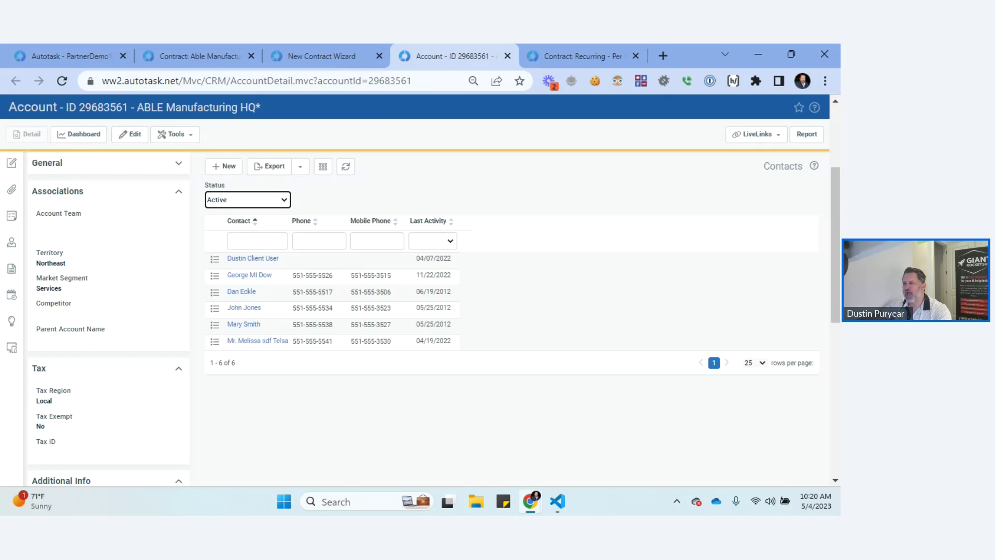
left_click(322, 166)
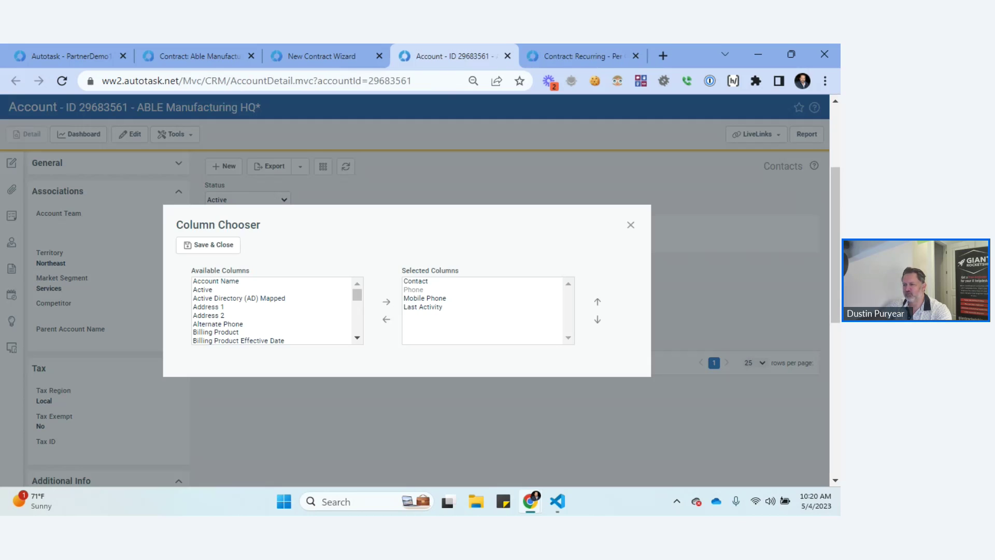
double_click(216, 332)
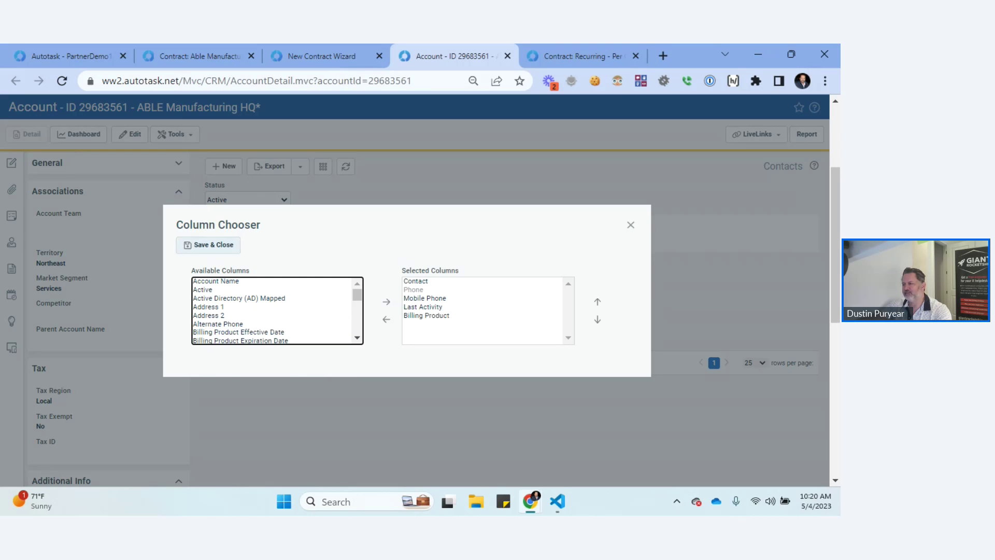
left_click(208, 245)
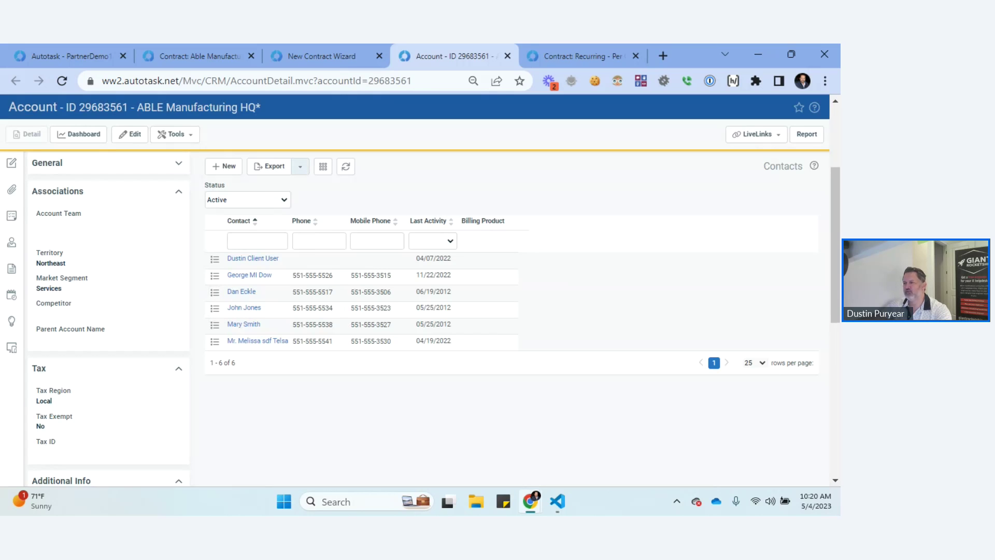
Look through the remaining columns available for the contact list and close the column selection without changes.
left_click(323, 166)
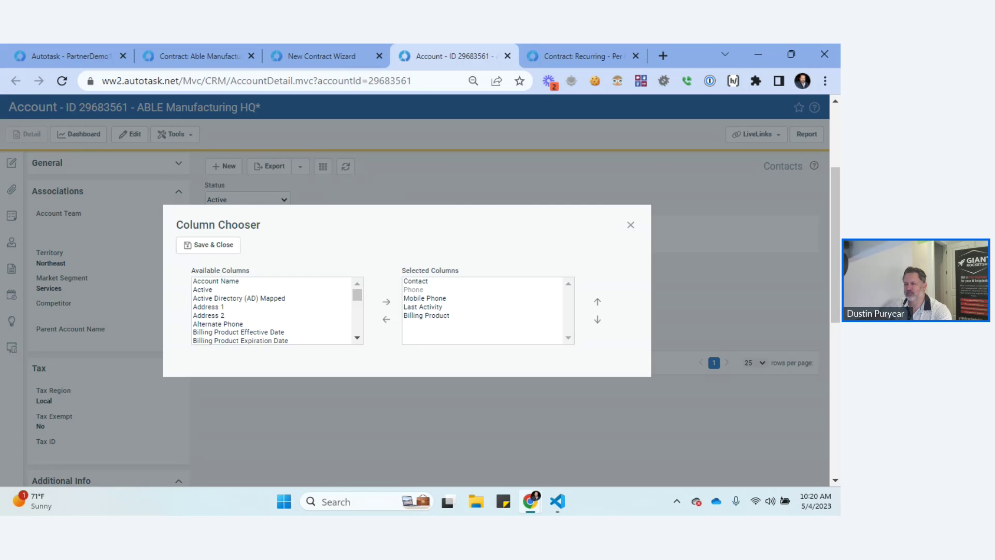
left_click_drag(357, 294, 357, 297)
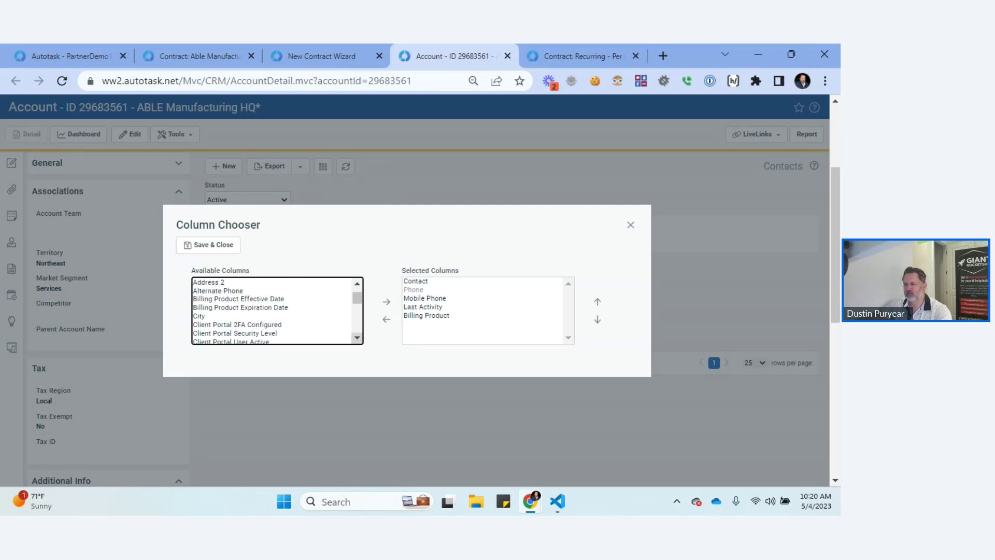
scroll(278, 310, "down", 3)
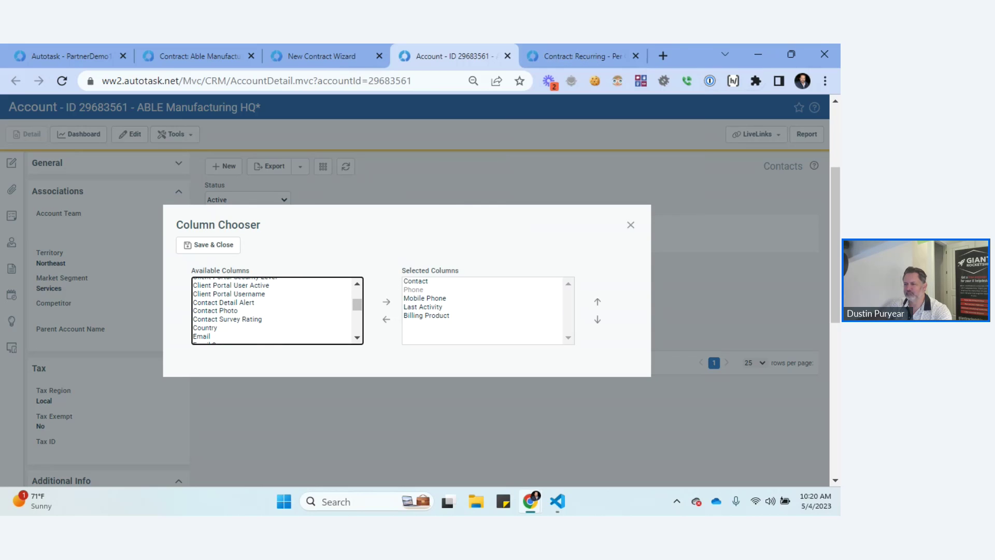
scroll(277, 310, "down", 8)
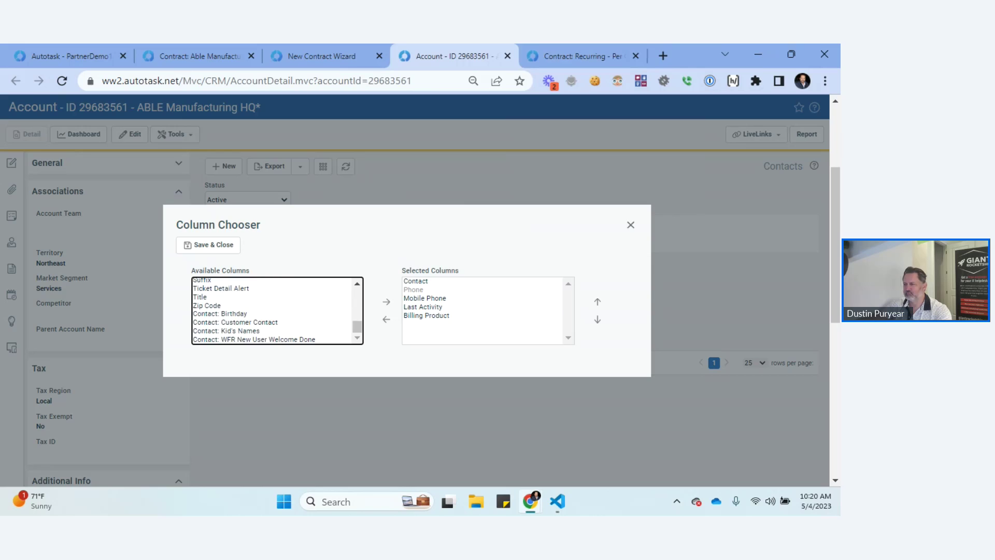
left_click(630, 224)
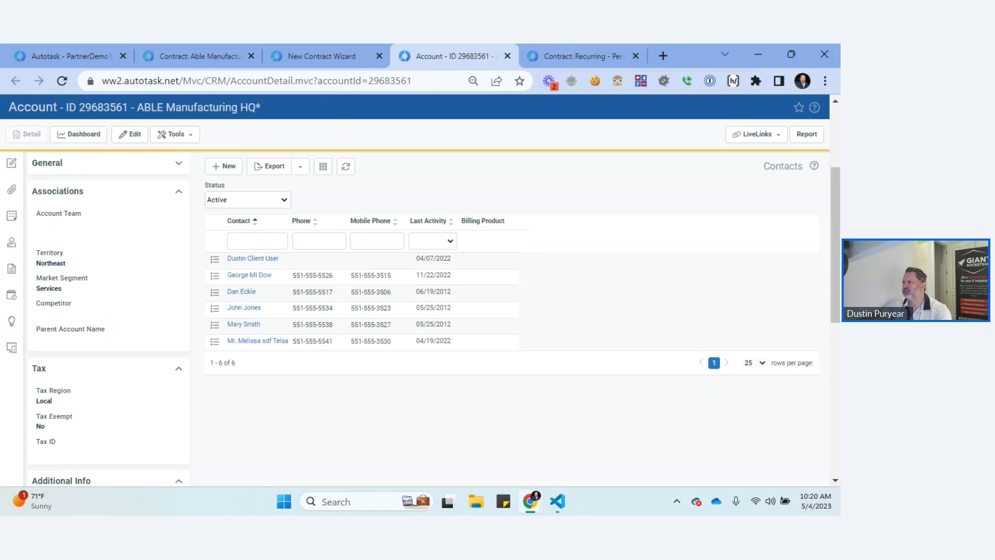
Show the summary of the "Recurring - Per Contact Example" contract and close the ABLE Manufacturing HQ account page.
left_click(582, 56)
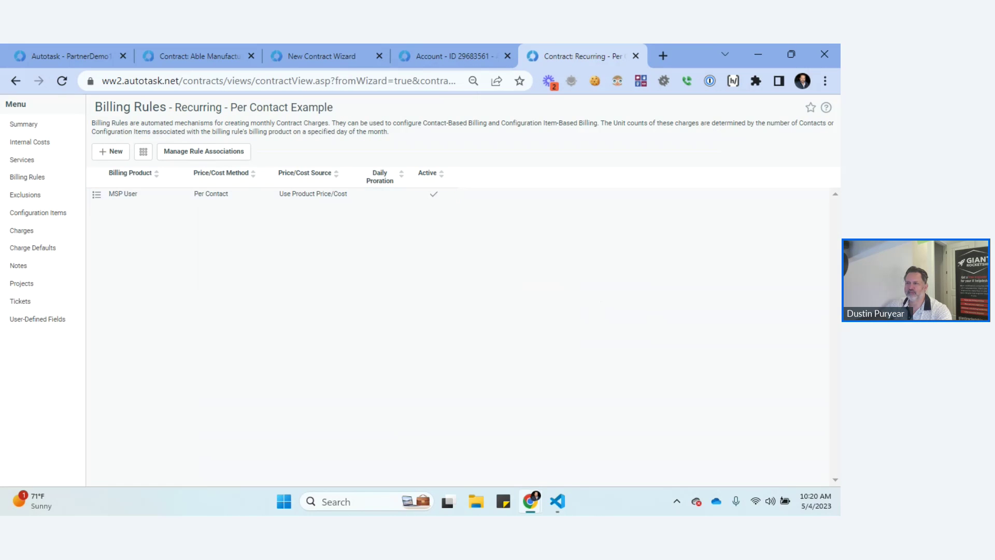
left_click(23, 124)
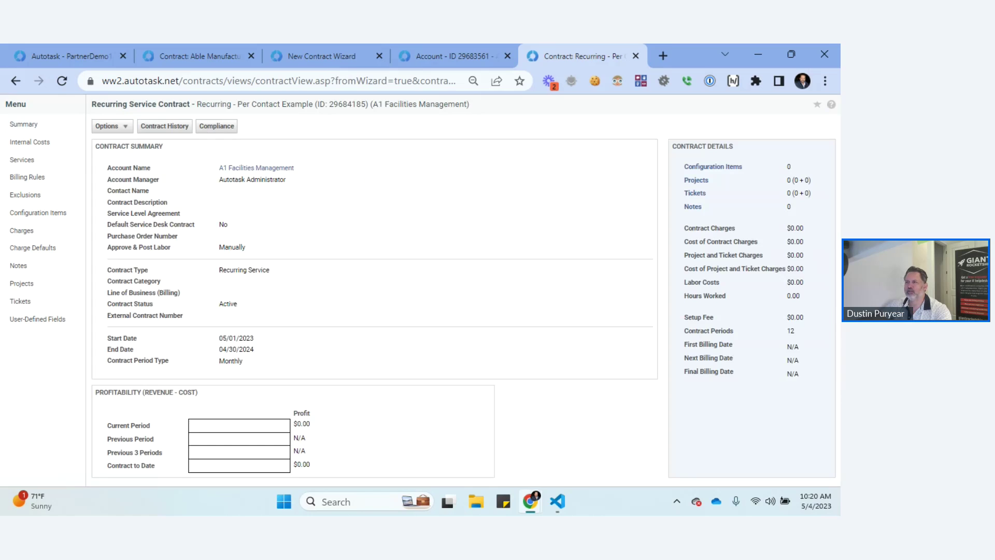
left_click(451, 56)
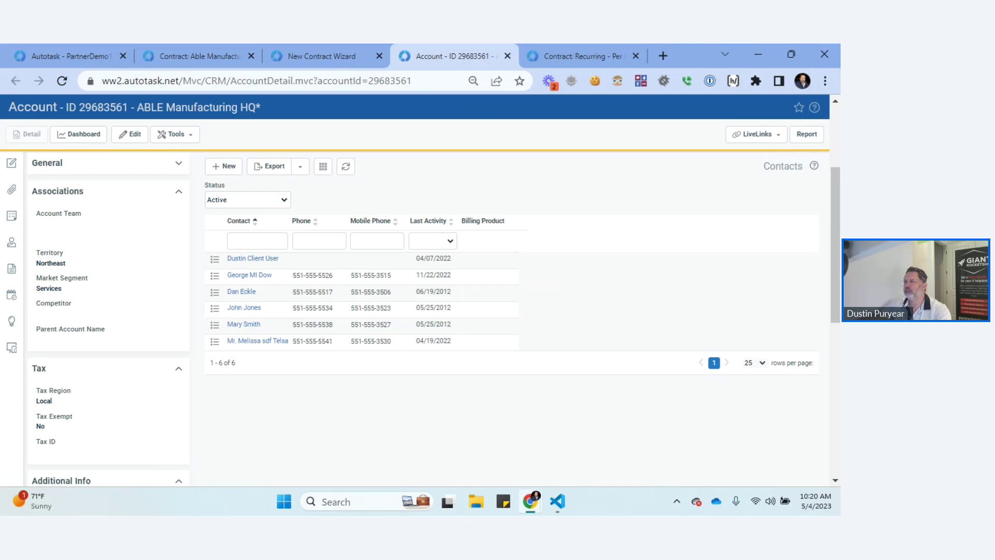
key("ctrl+w")
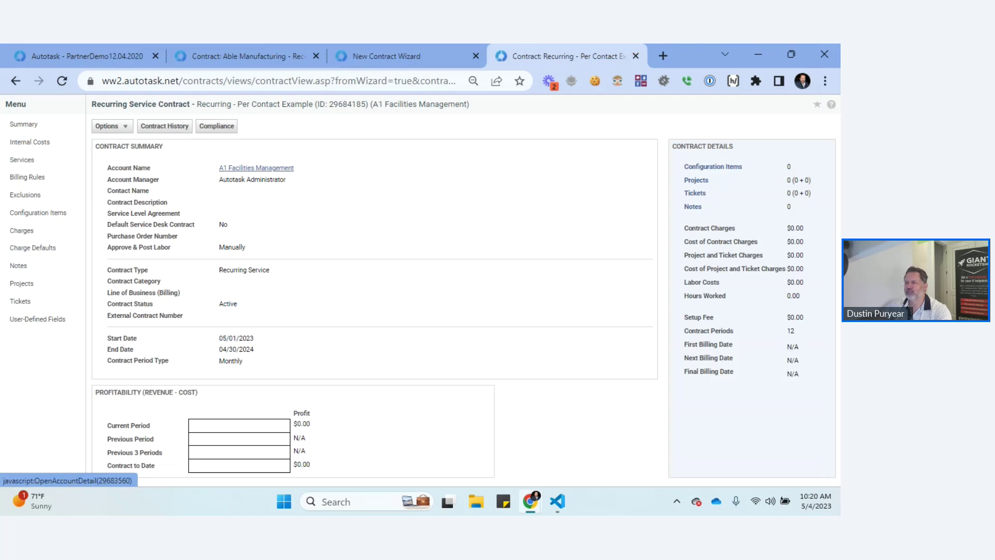
Open the A1 Facilities Management account from the contract summary and place it as a tab in the main browser window.
left_click(257, 167)
right_click(551, 56)
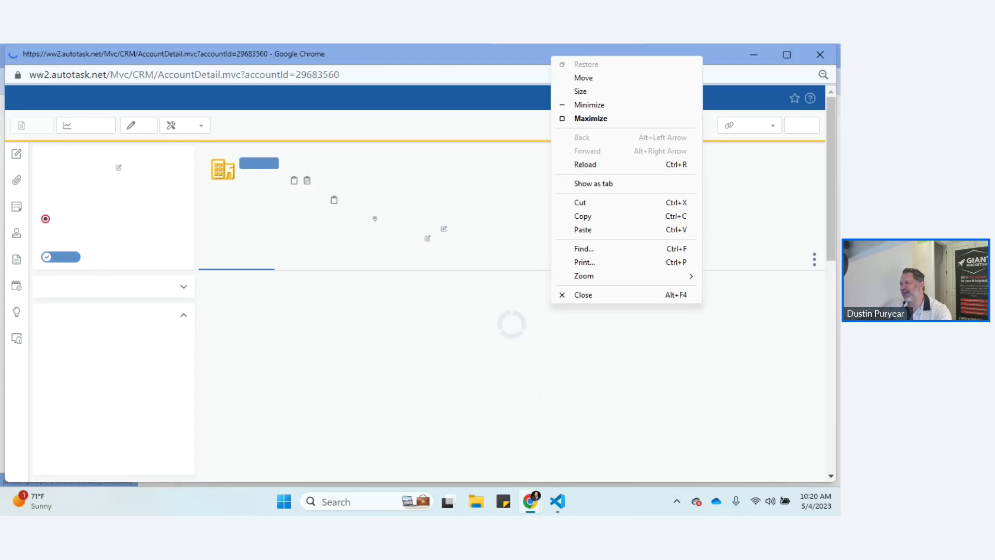
left_click(594, 184)
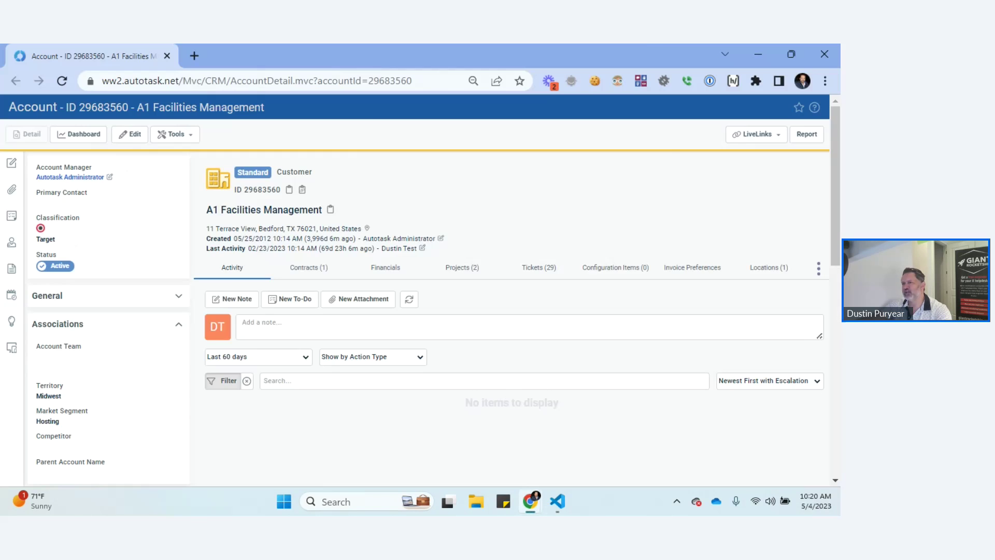
left_click_drag(450, 56, 777, 66)
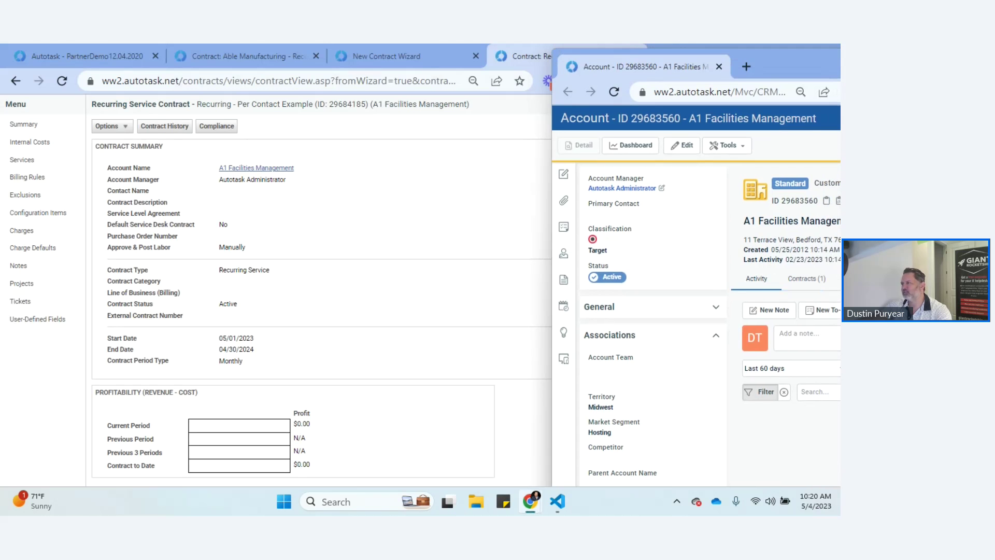
left_click_drag(646, 66, 582, 56)
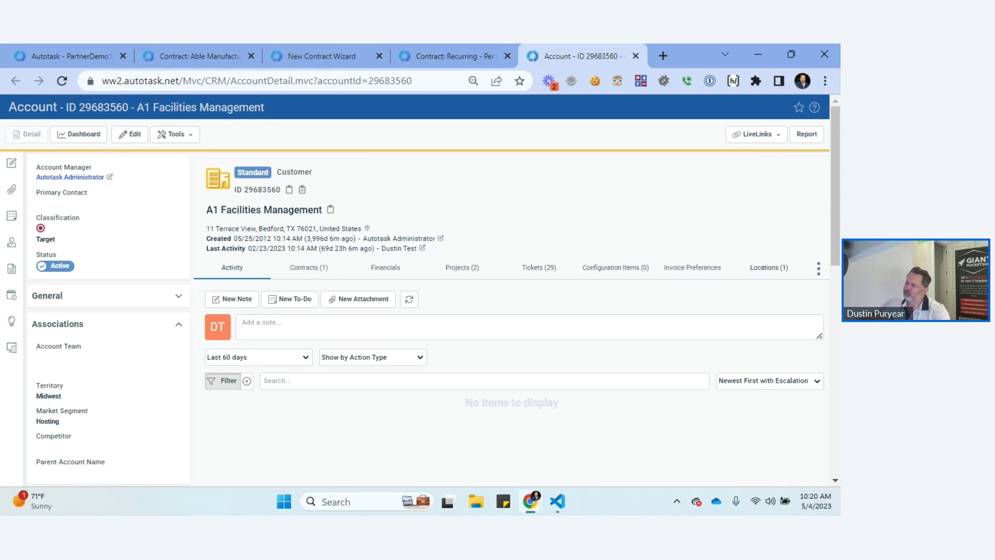
List the A1 Facilities Management contacts, and view and close the record of the contact assigned the MSP User billing product.
left_click(819, 268)
left_click(767, 294)
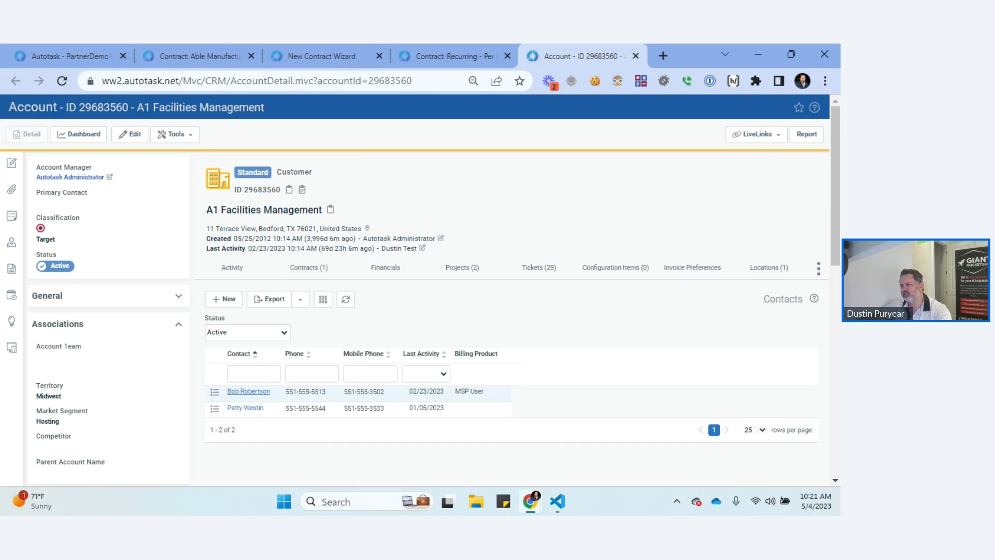
left_click(248, 391)
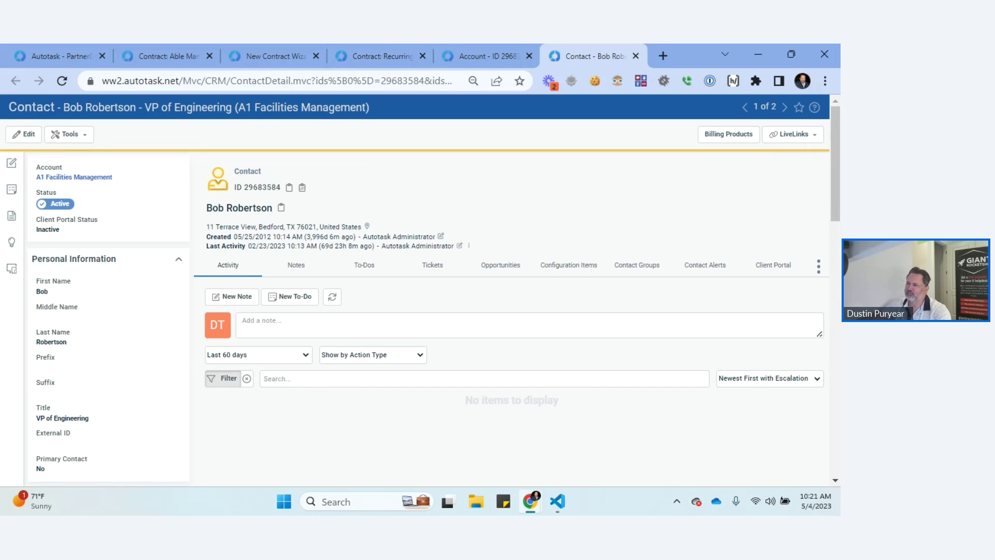
key("ctrl+w")
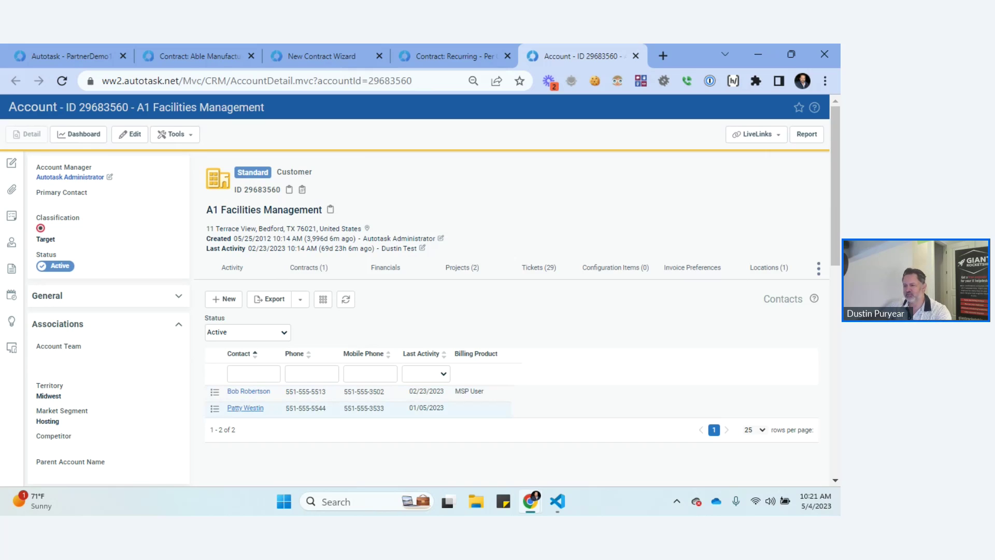
Try associating the Director of IT contact with the MSP User billing product, and close the billing products without saving.
left_click(245, 408)
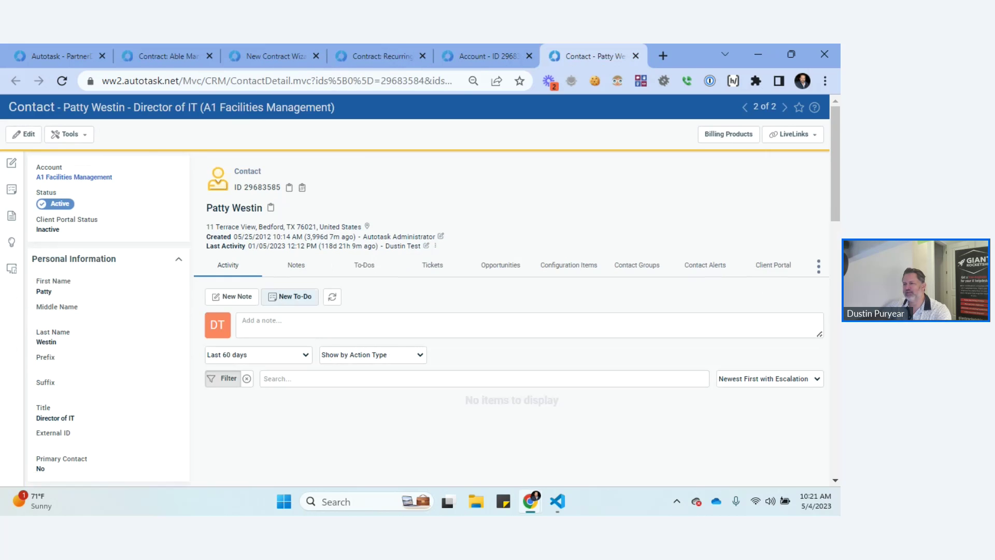
left_click(69, 134)
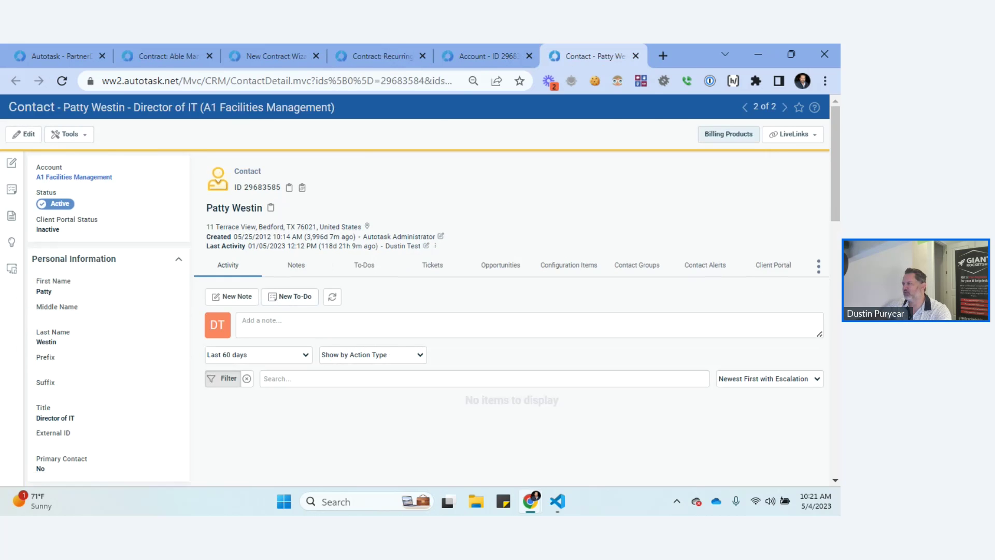
left_click(728, 134)
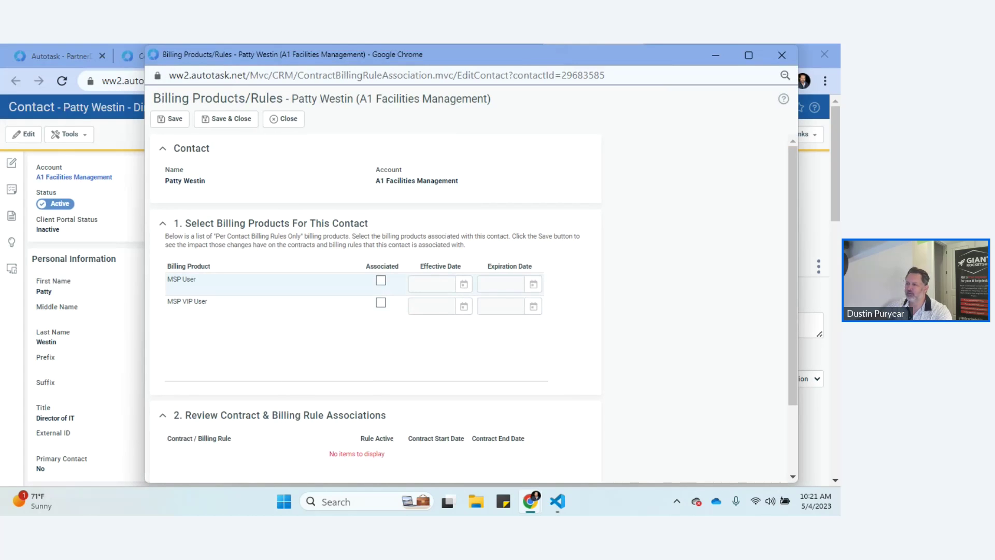
left_click(381, 281)
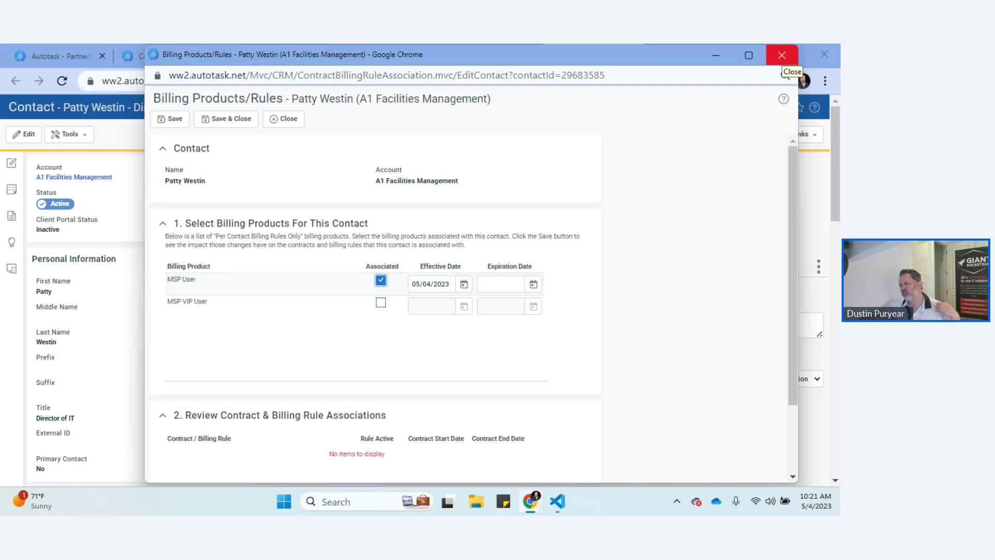
left_click(782, 55)
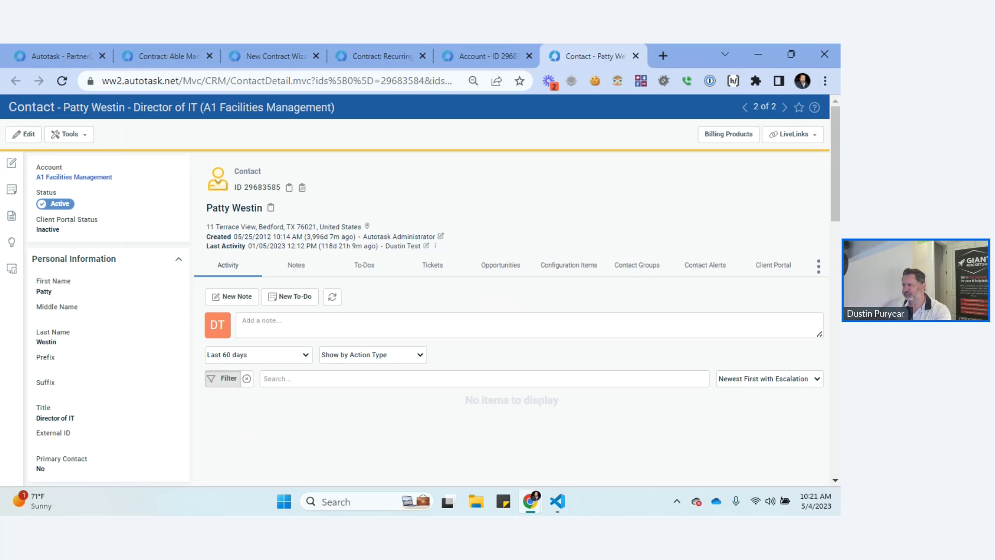
Close the contact and A1 Facilities Management account pages to return to the contract summary.
left_click(484, 56)
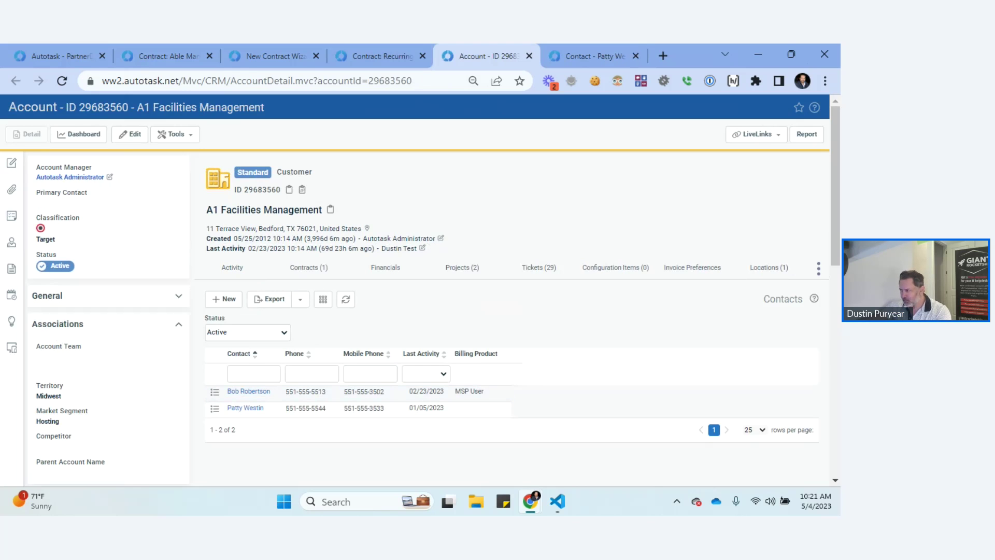
key("ctrl+Tab")
key("ctrl+w")
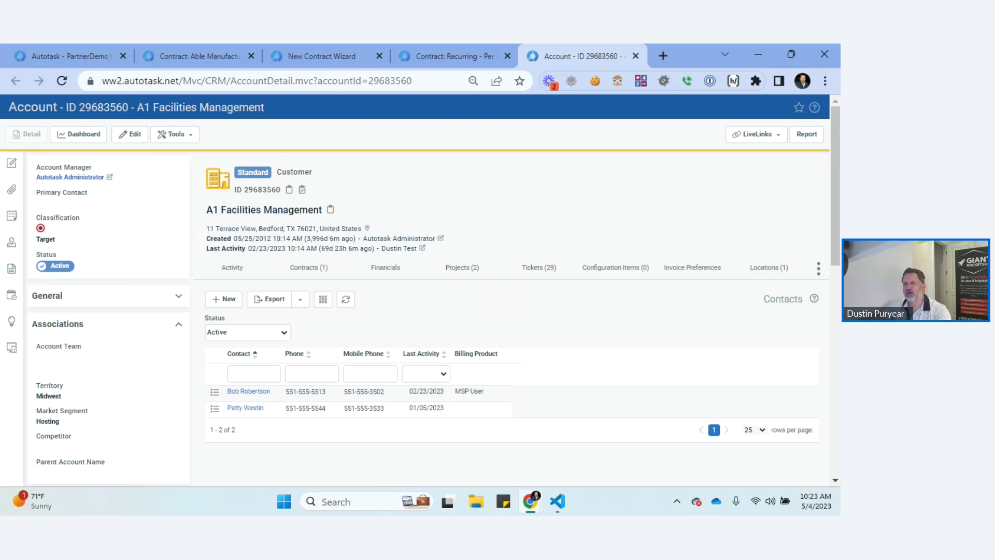
left_click(635, 56)
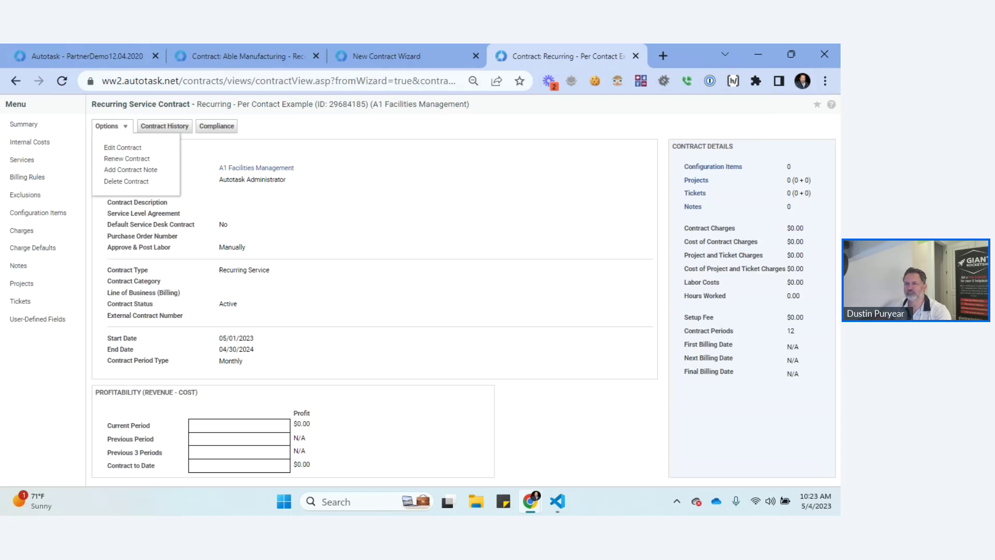